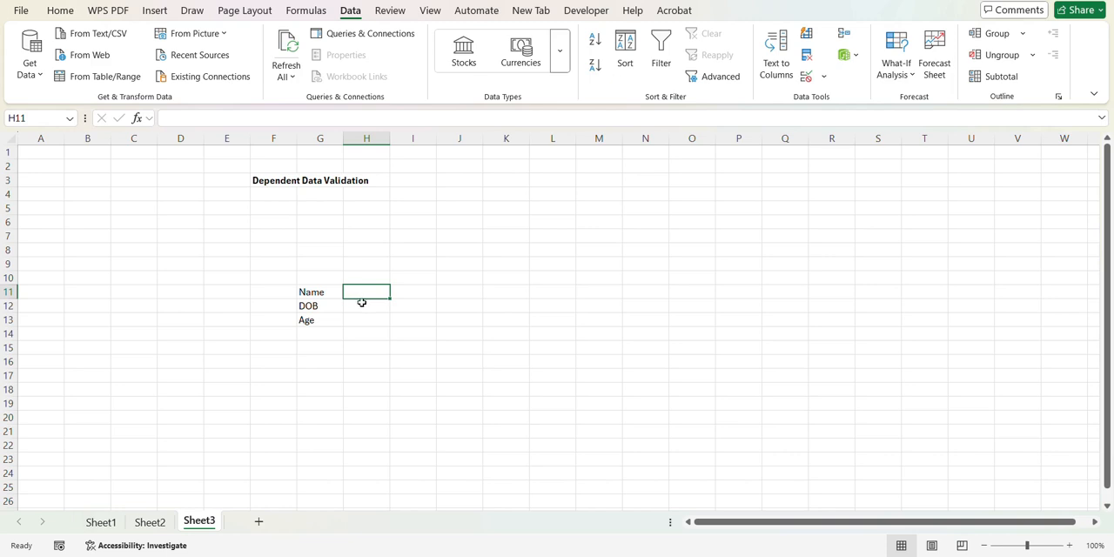
click(366, 306)
click(366, 319)
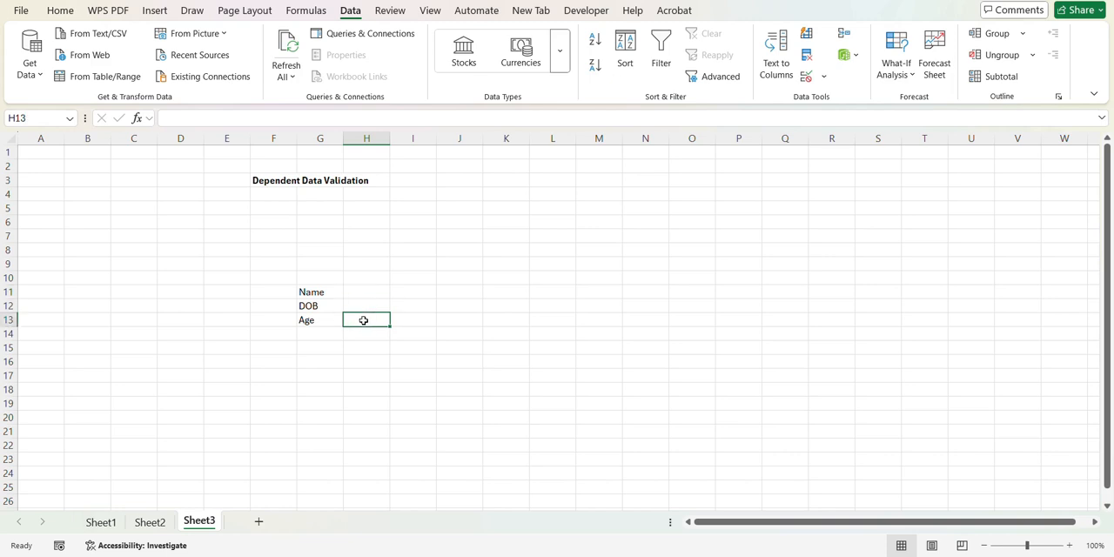
click(359, 307)
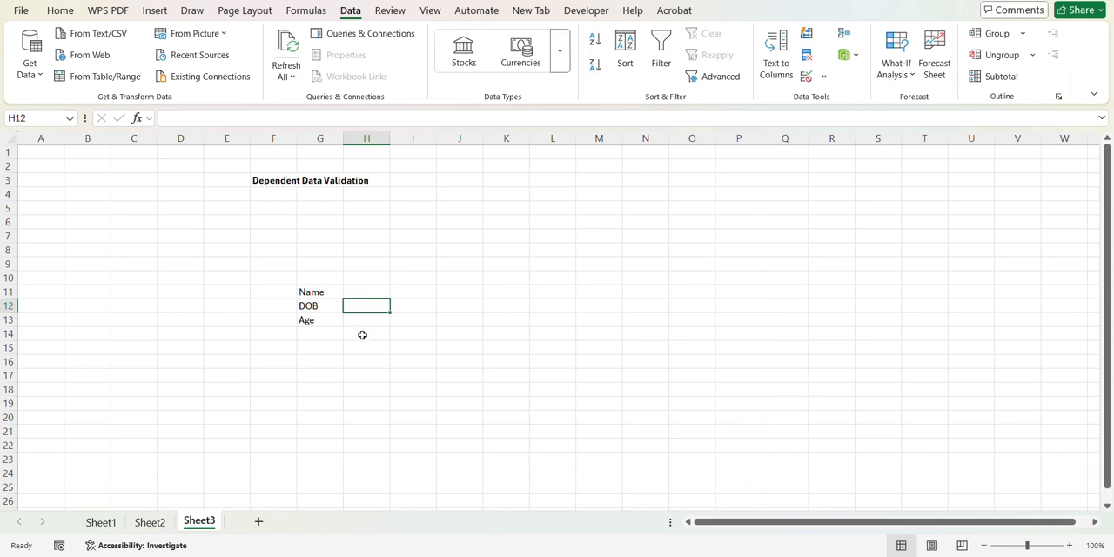
click(354, 290)
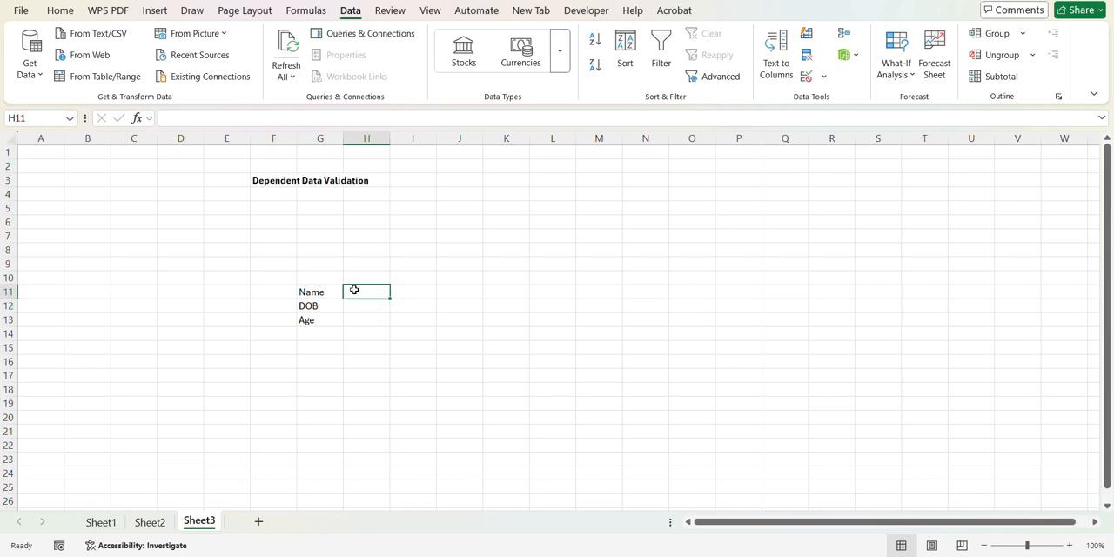
Step: Enter the formula =ISBLANK(H11) in cell J12 to test whether the Name entry is empty
click(449, 306)
text(=)
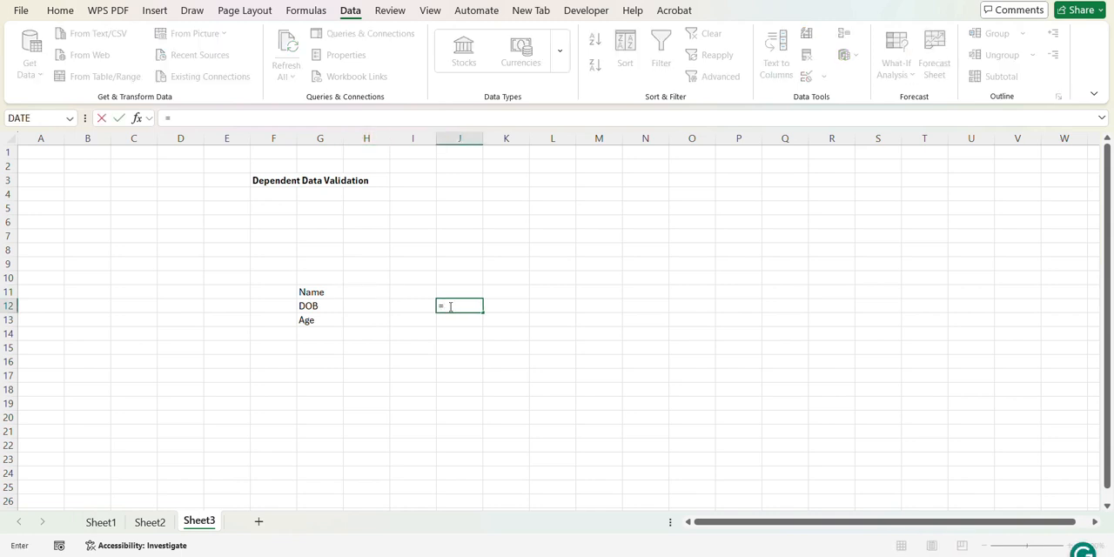
text(is)
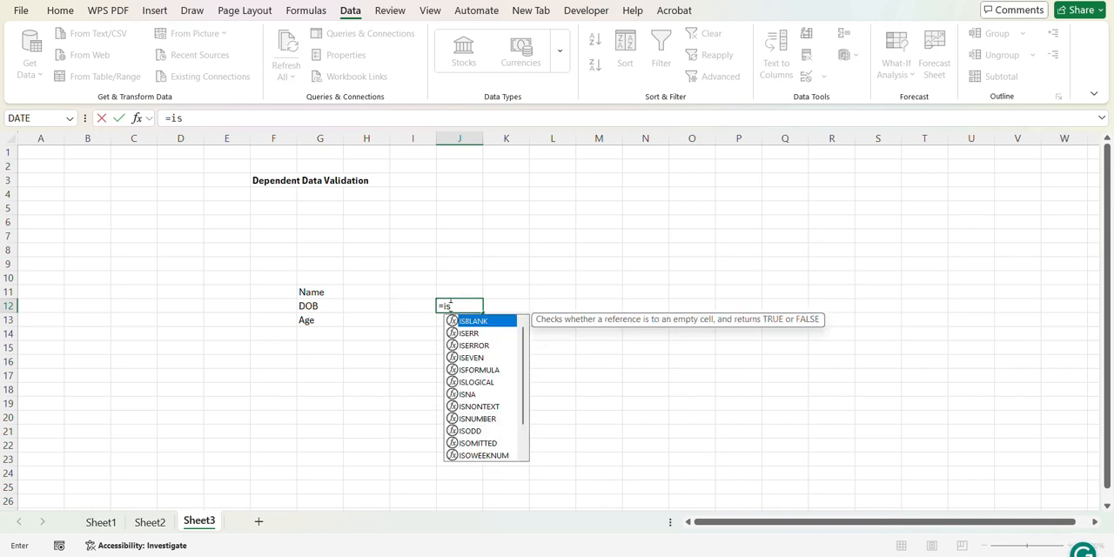
key(Tab)
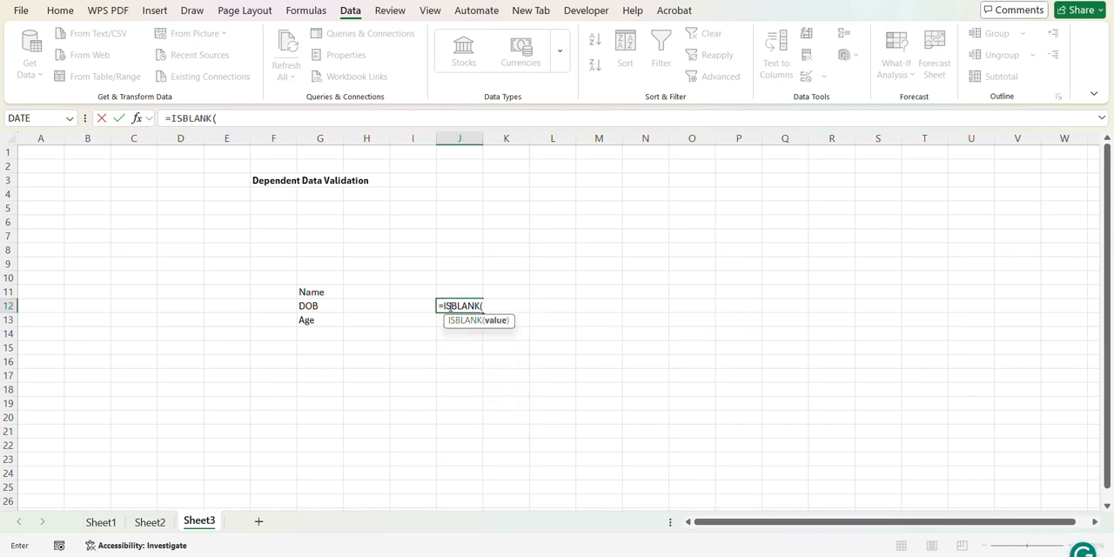
click(371, 292)
text())
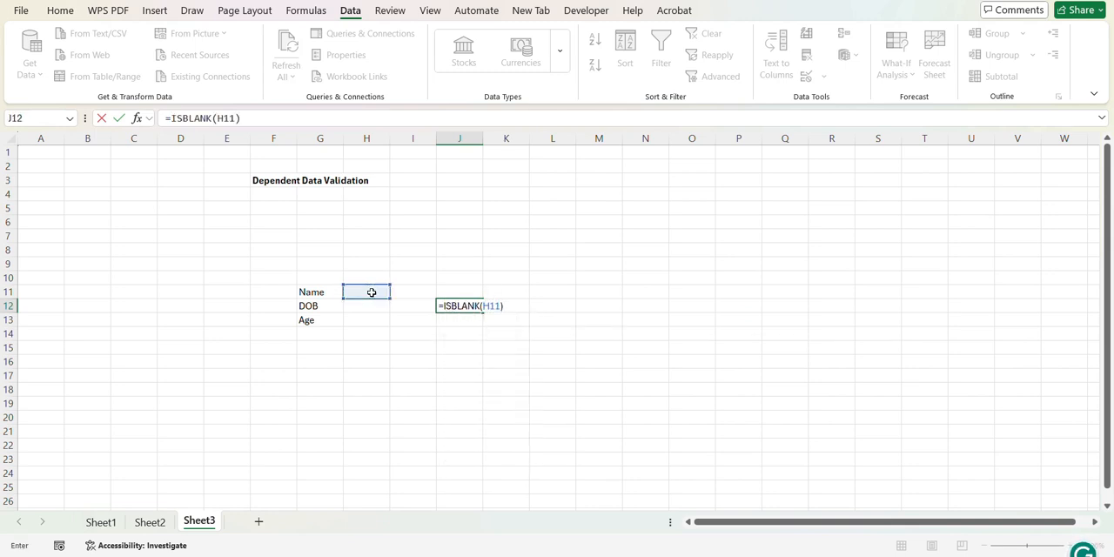
key(ctrl+Return)
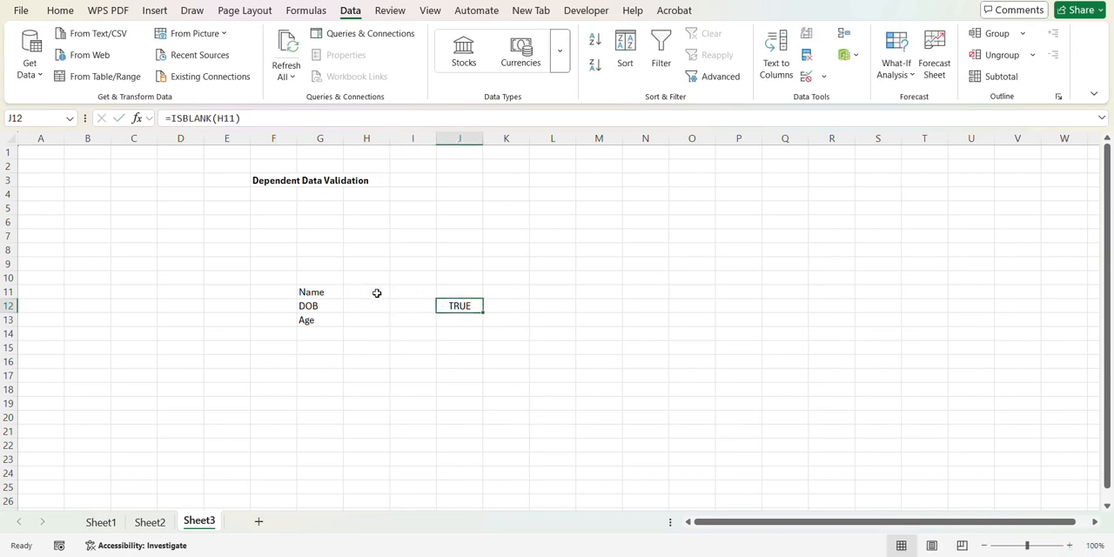
Step: Wrap the J12 formula in NOT so it reads =NOT(ISBLANK(H11))
double_click(461, 306)
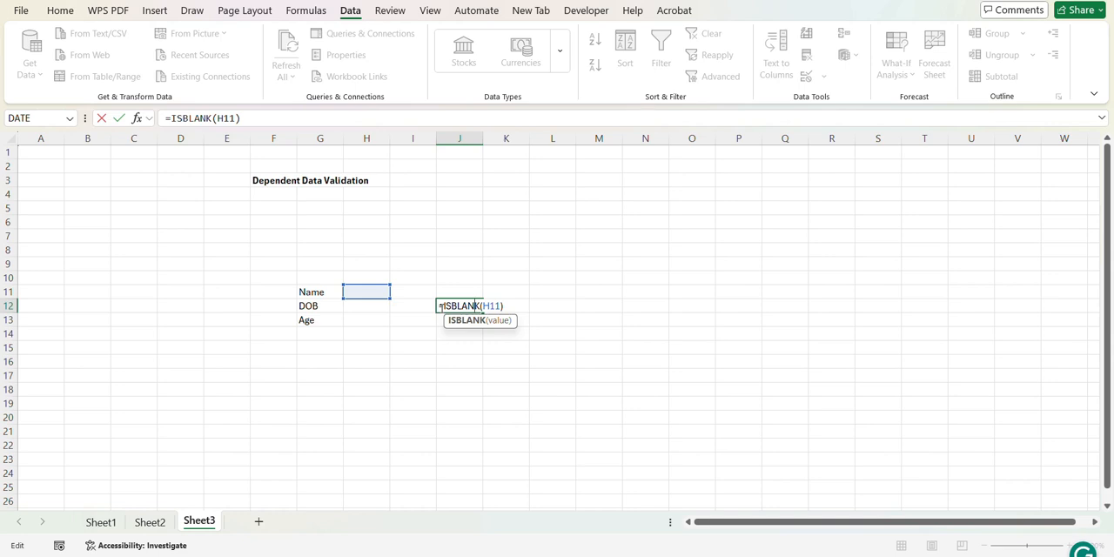
click(441, 305)
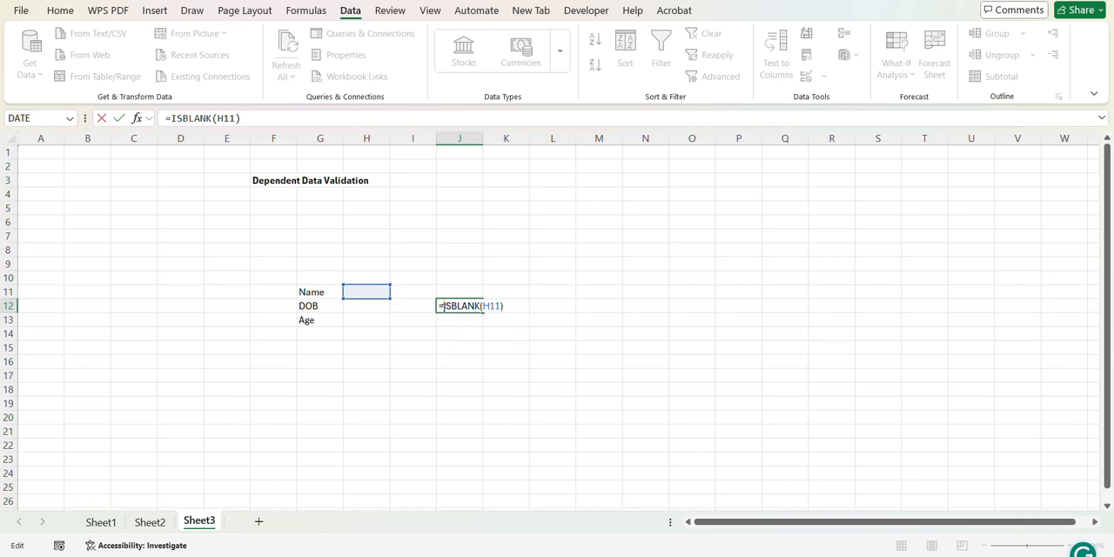
text(not)
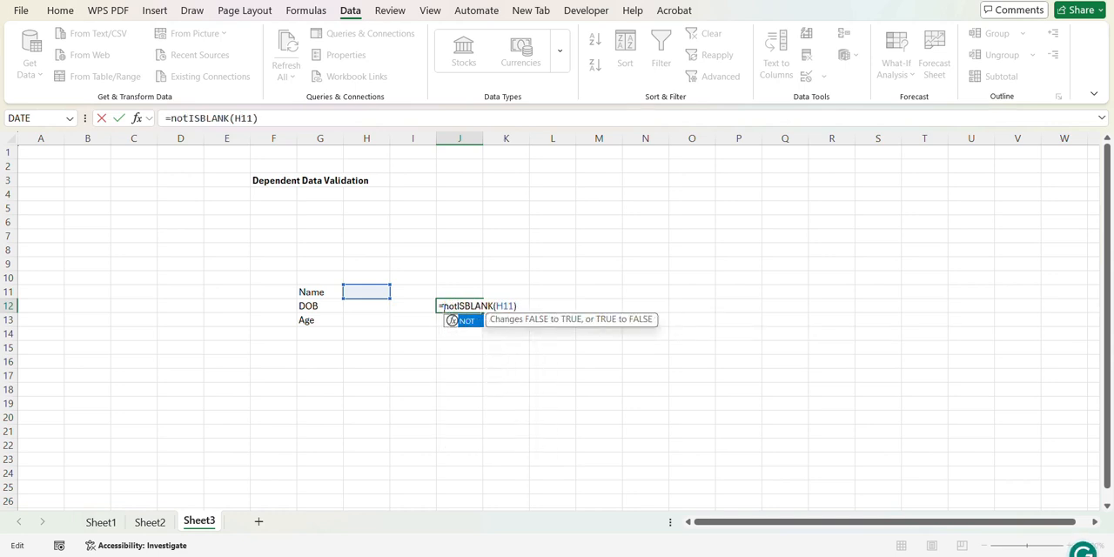
key(Tab)
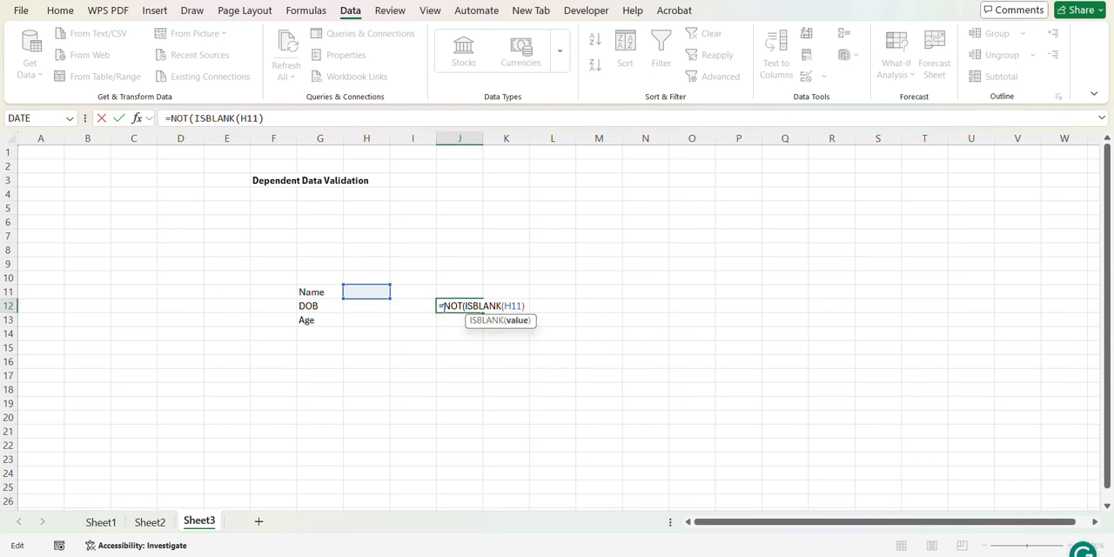
key(End)
text())
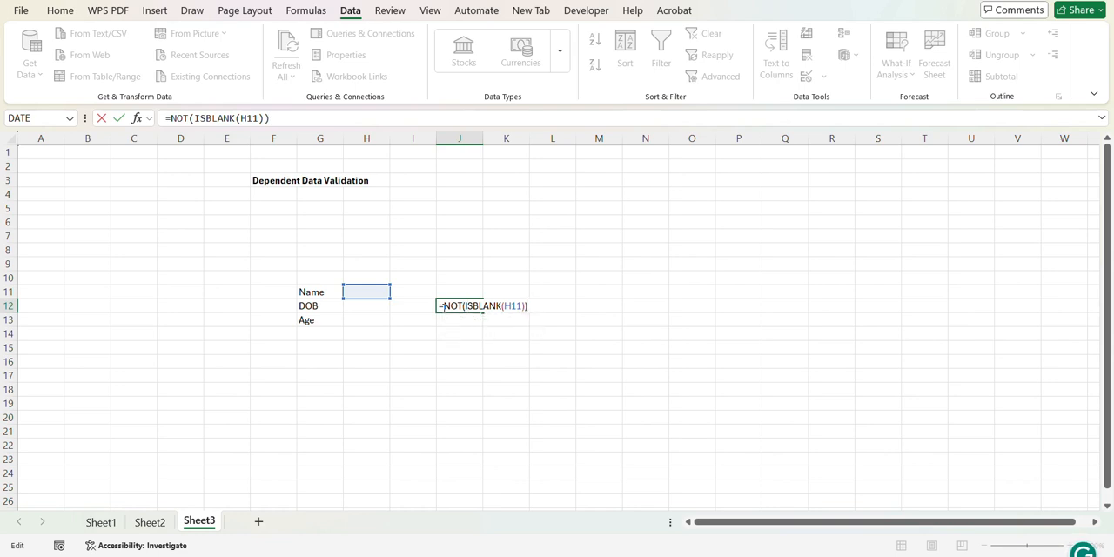
key(Return)
Step: Nest the NOT(ISBLANK(H11)) test in J12 as the first argument of an AND function, followed by a comma
double_click(444, 306)
text(AND()
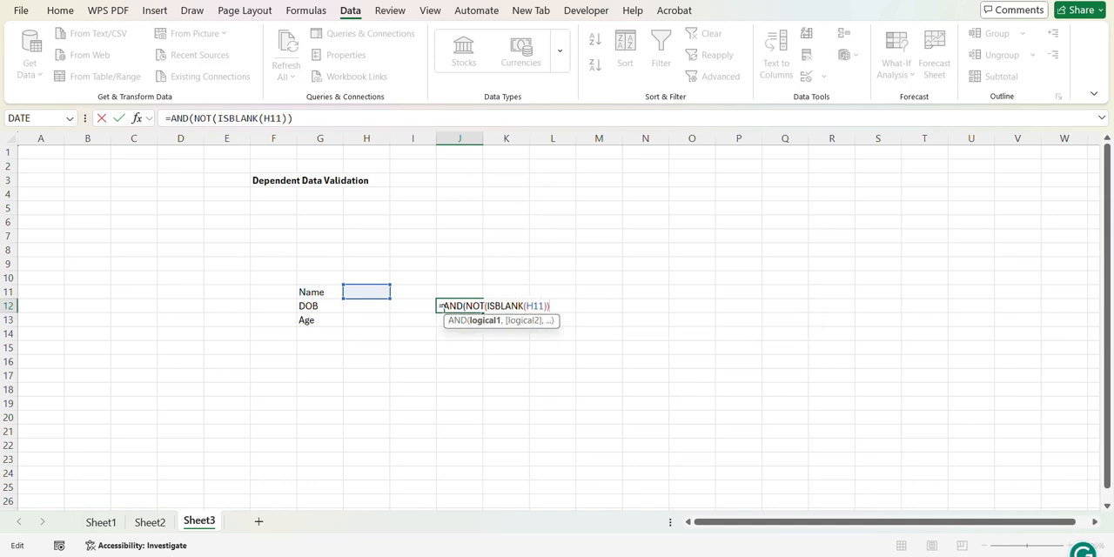
key(Right)
key(Right)
key(Right)
key(Right)
key(Left)
key(Left)
key(Left)
key(Left)
text(,)
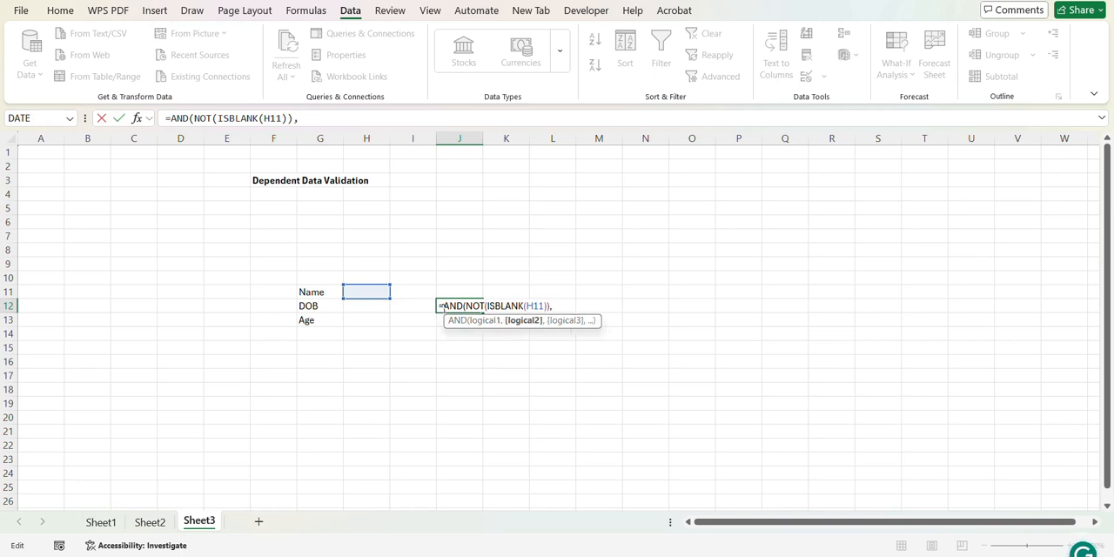
text( is)
Step: Add ISNUMBER(H12) as the second AND condition in J12 and try to commit the formula
key(Down)
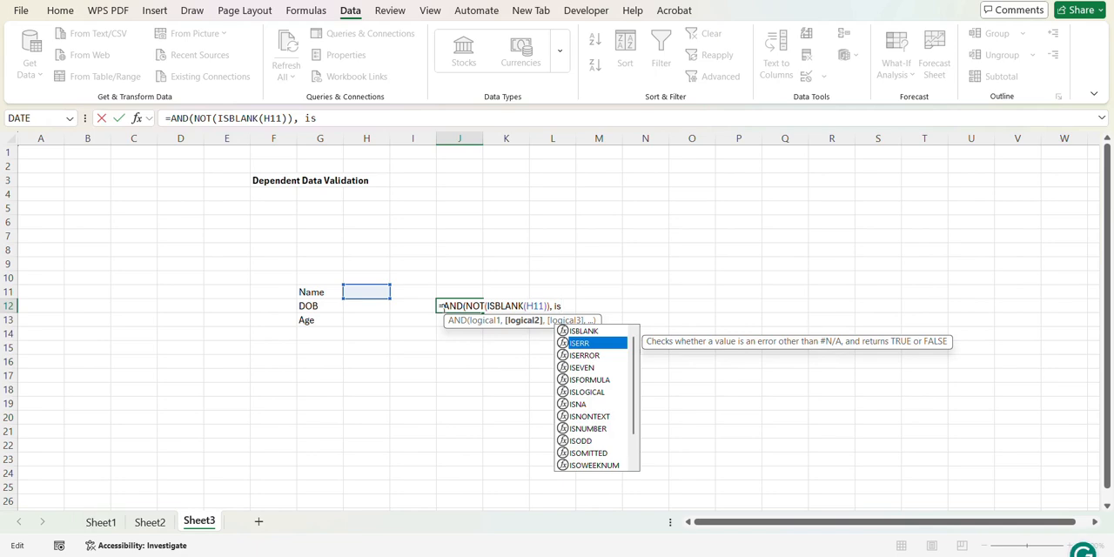
key(Up)
text(n)
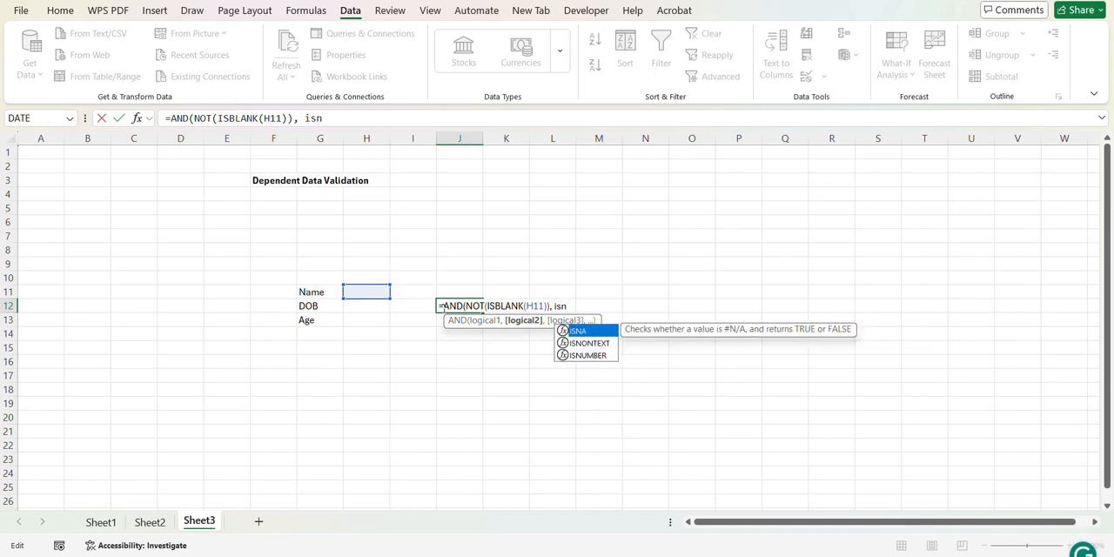
text(u)
key(Tab)
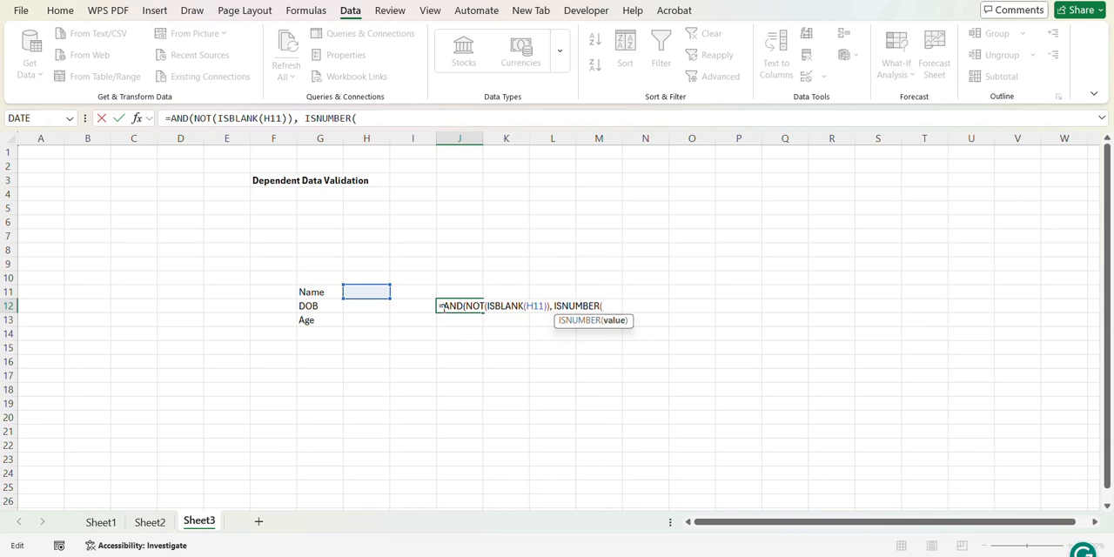
click(359, 307)
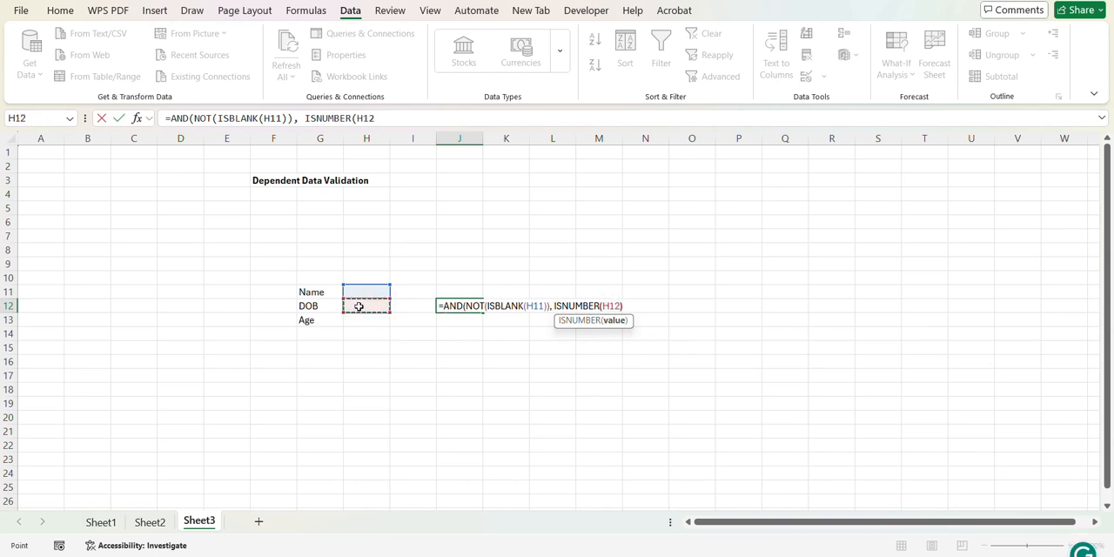
text())
key(Return)
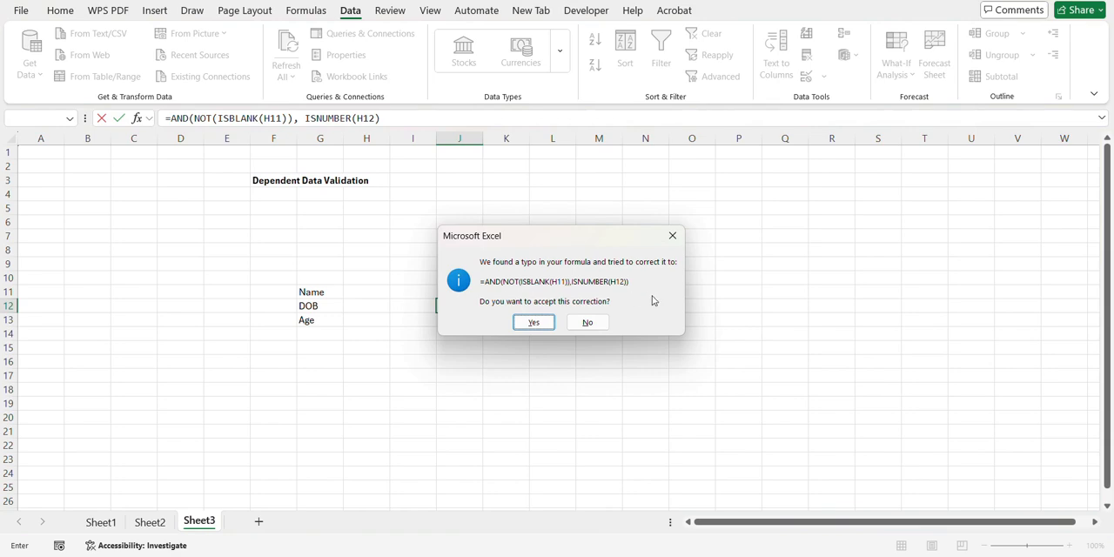
Step: Decline the suggested correction and complete J12 with a final closing parenthesis as =AND(NOT(ISBLANK(H11)), ISNUMBER(H12))
click(586, 322)
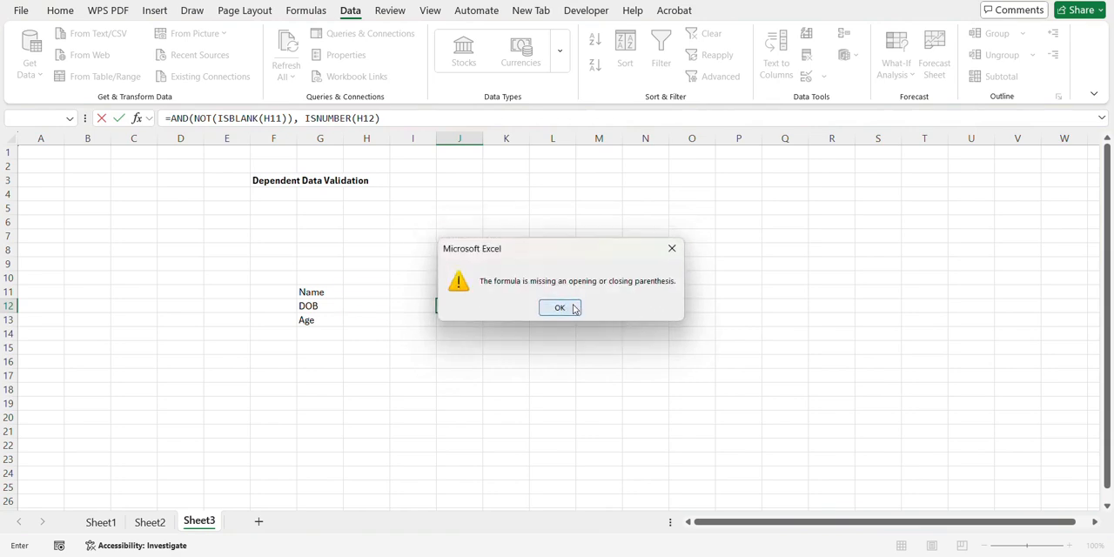
click(560, 308)
click(629, 306)
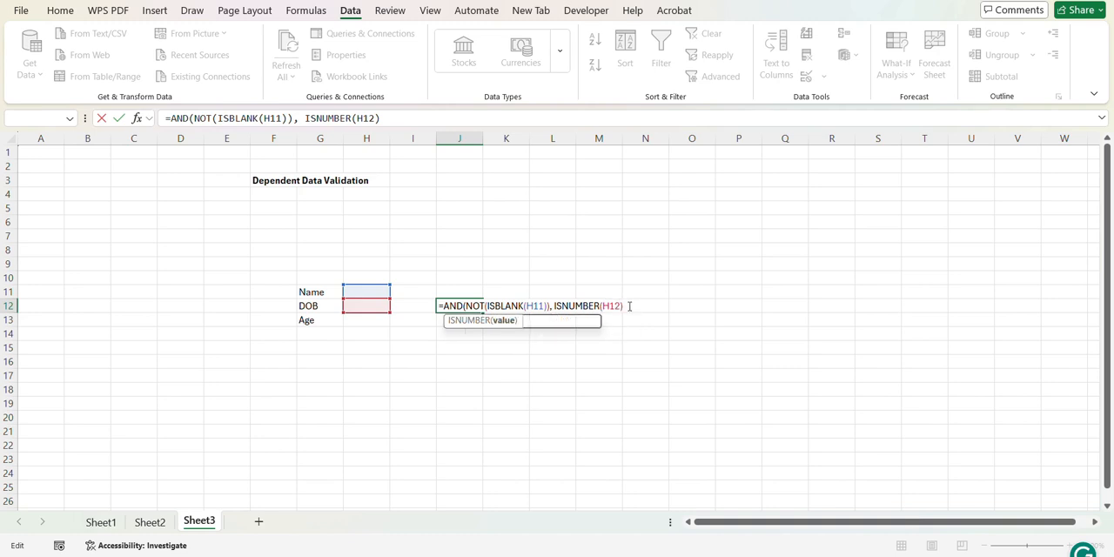
text())
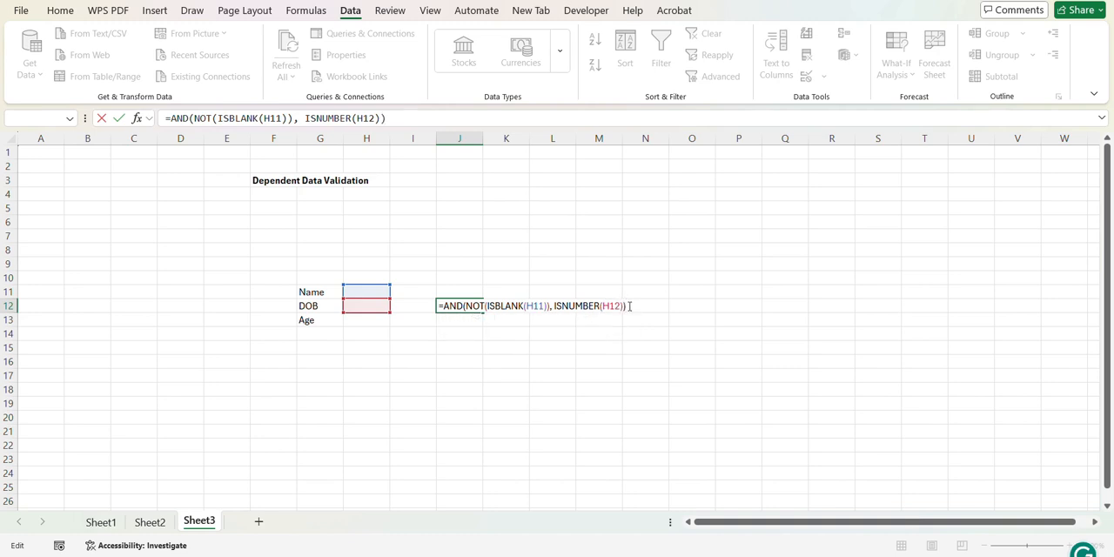
key(Return)
click(458, 305)
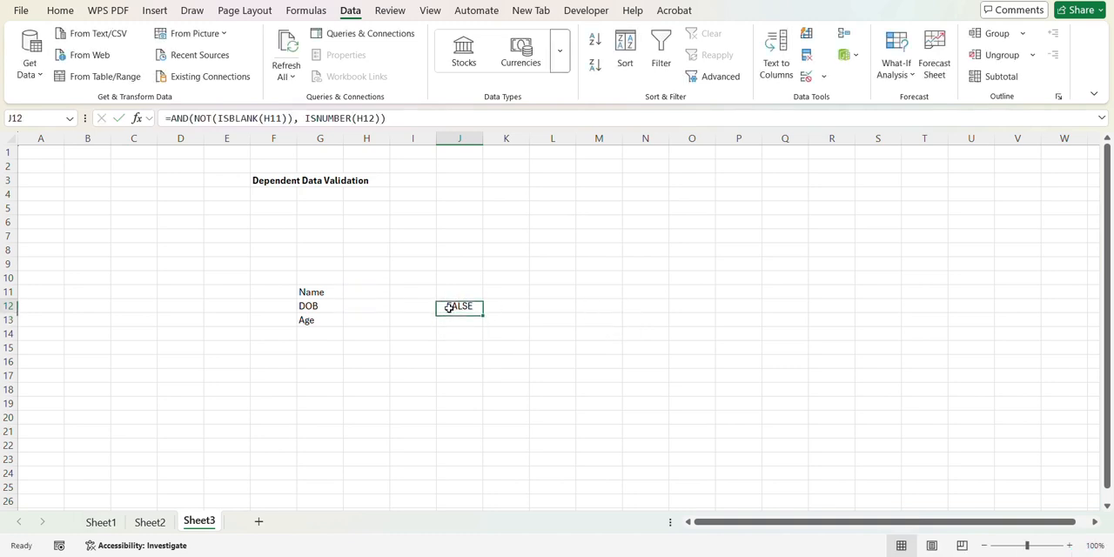
Step: Enter the formula =ISBLANK(H11) in cell J13
click(456, 322)
text(=)
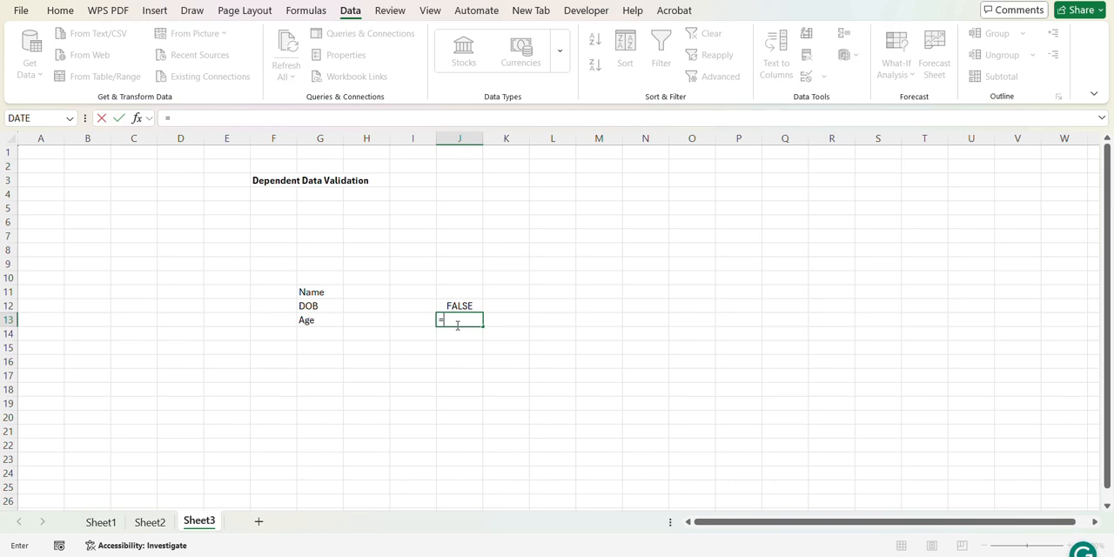
text(is)
key(Tab)
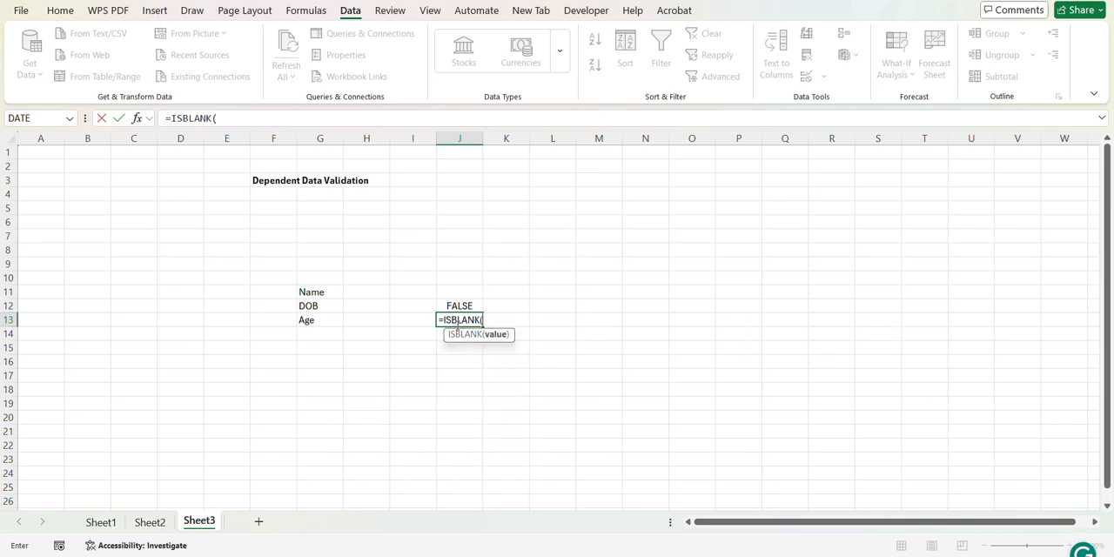
click(365, 294)
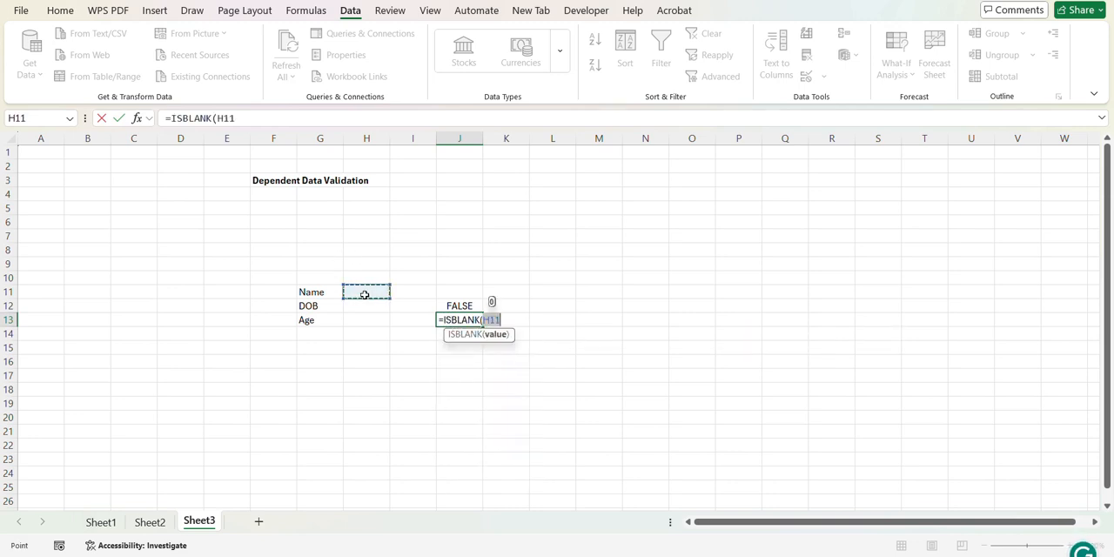
text())
key(Left)
key(Right)
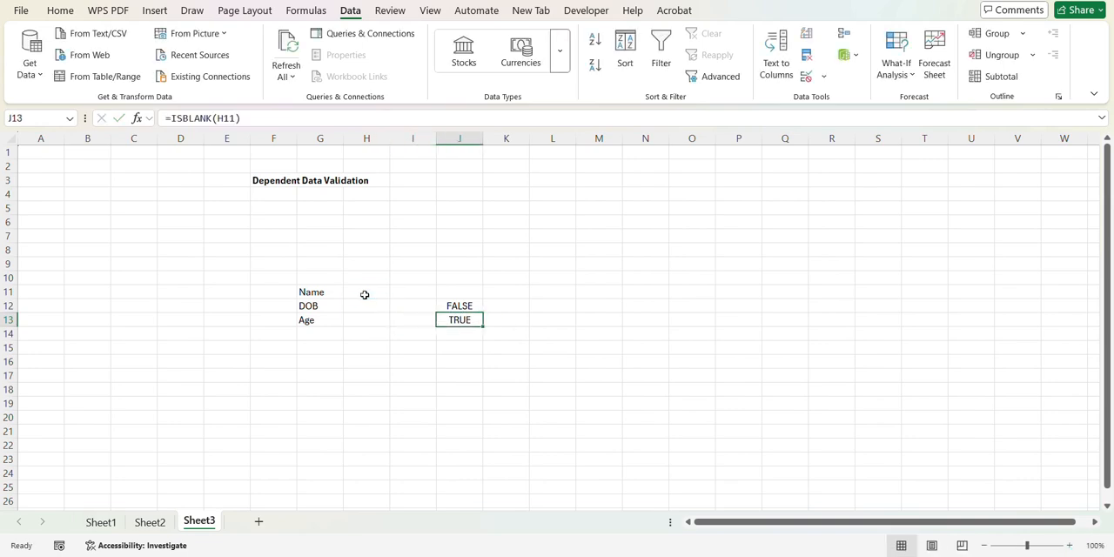
Step: Wrap the J13 formula in NOT so it reads =NOT(ISBLANK(H11))
double_click(448, 320)
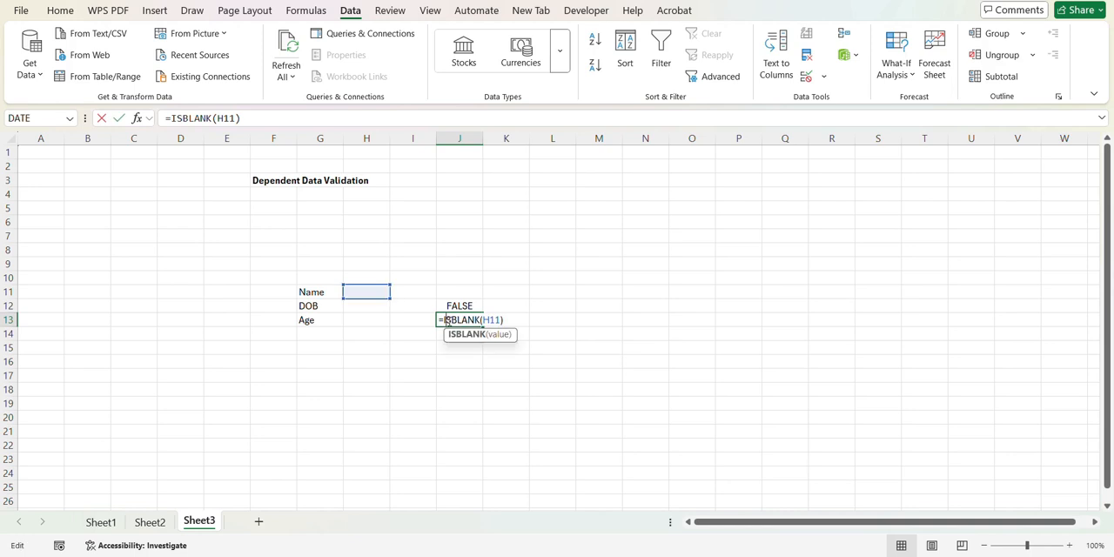
text(not)
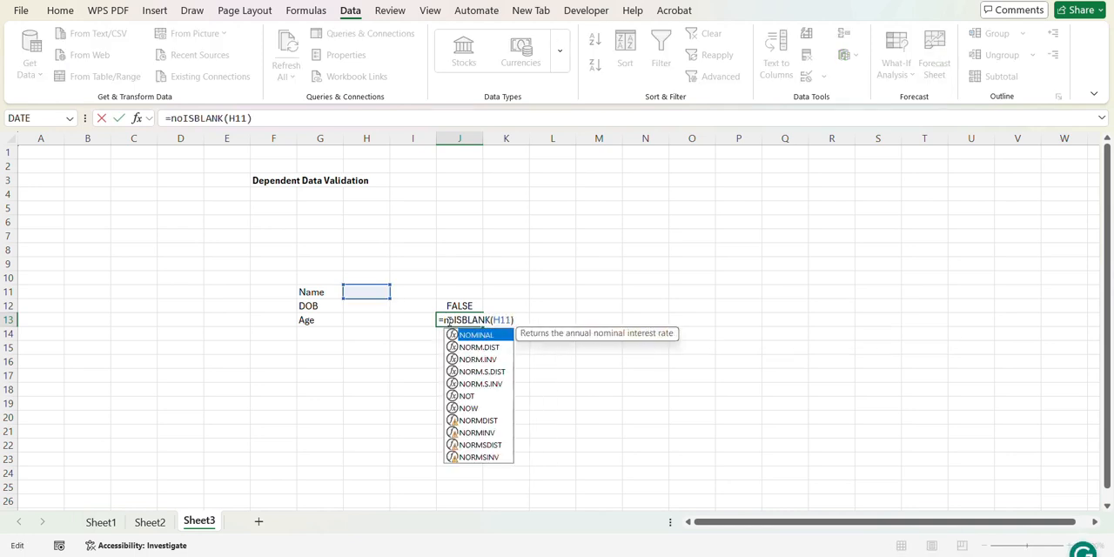
text(()
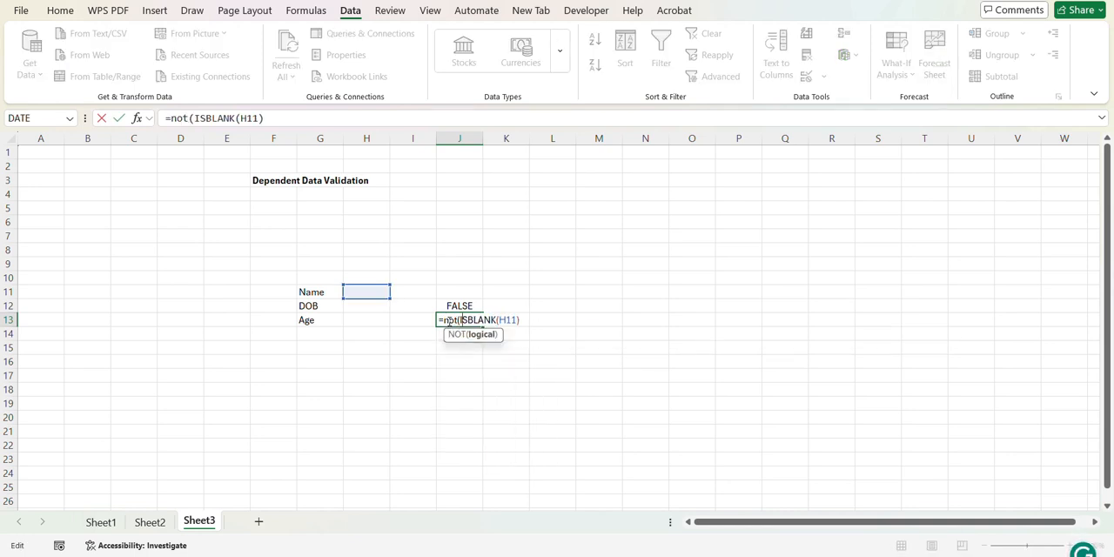
key(Right)
key(Right)
key(Right)
key(Right)
key(Right)
key(Right)
key(Right)
key(Right)
key(Right)
key(Right)
key(Right)
text())
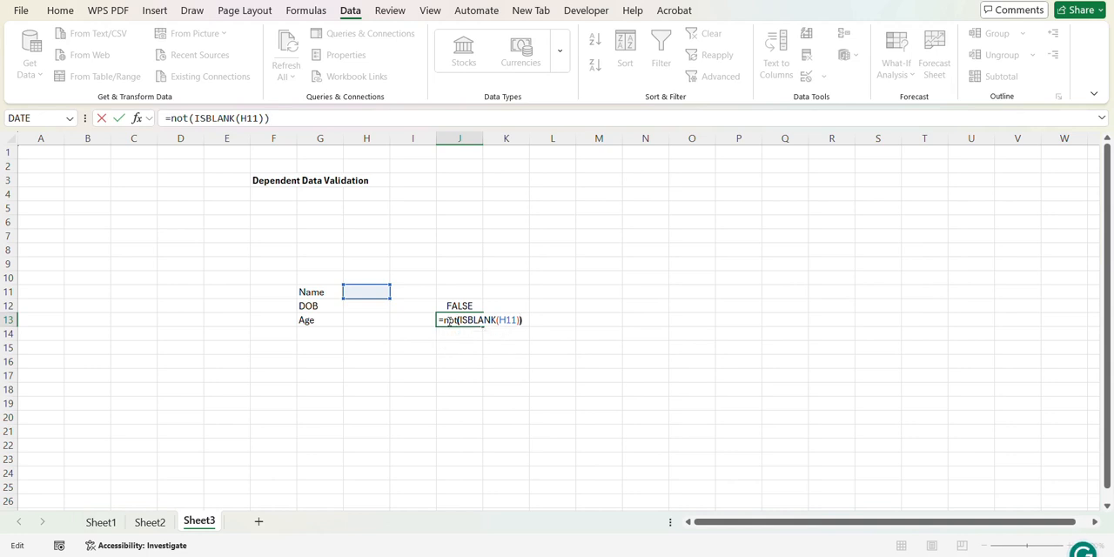
Step: Extend the J13 formula to =AND(NOT(ISBLANK(H11)), ISNUMBER(H13)) and commit it
key(Left)
key(Left)
key(Left)
key(Left)
key(Left)
key(Left)
key(Left)
key(Left)
key(Left)
key(Left)
key(Left)
key(Left)
key(Left)
key(Left)
key(Left)
key(Left)
key(Left)
key(Left)
text(AND()
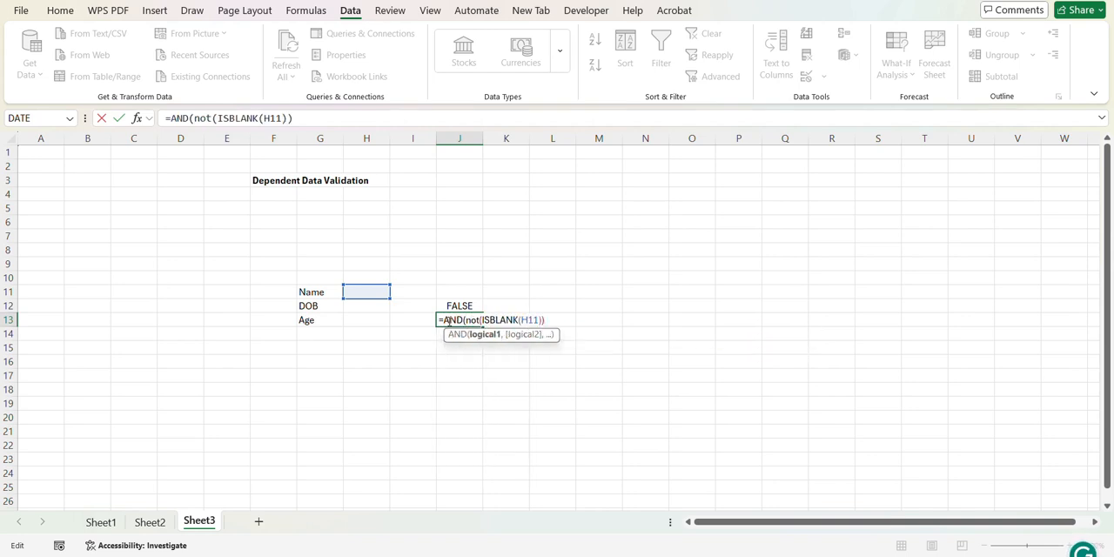
text(,)
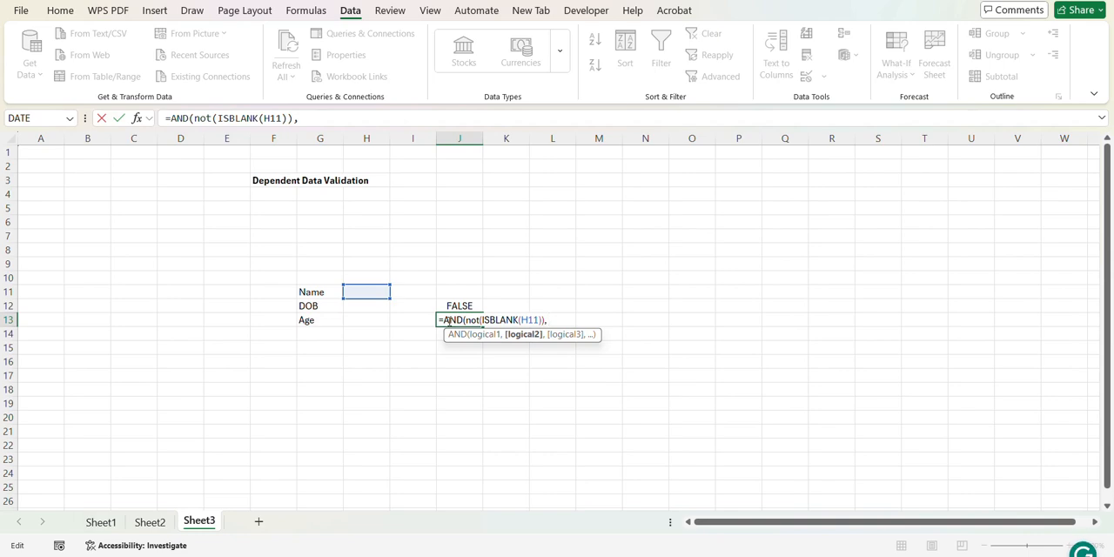
text( isnu)
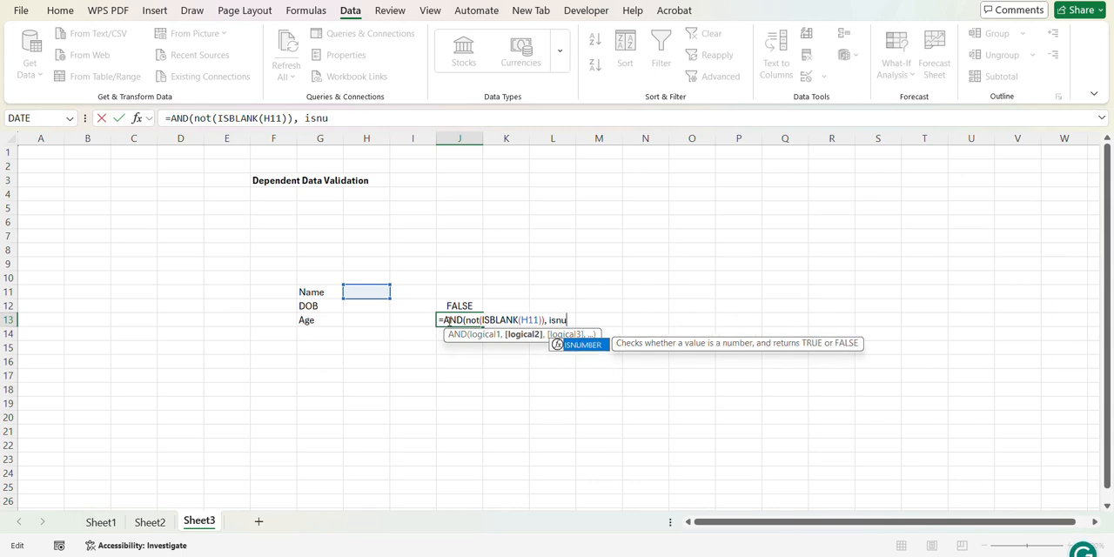
key(Tab)
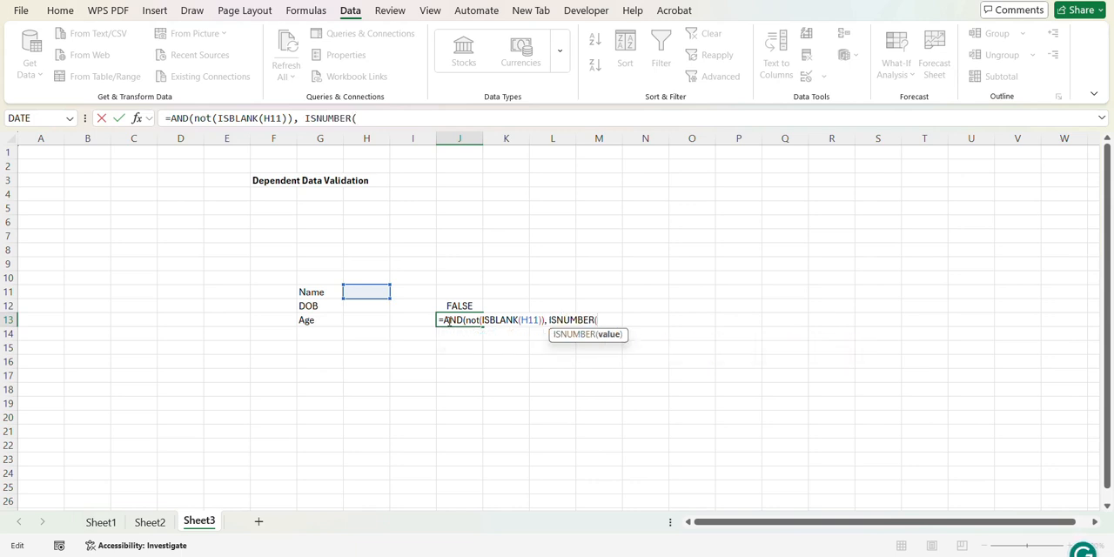
click(357, 318)
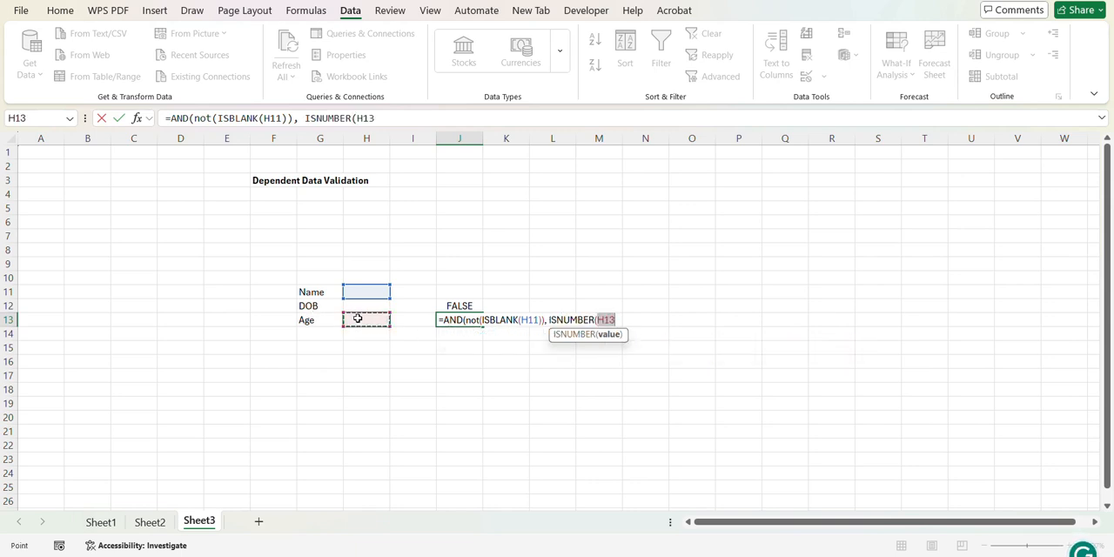
text())
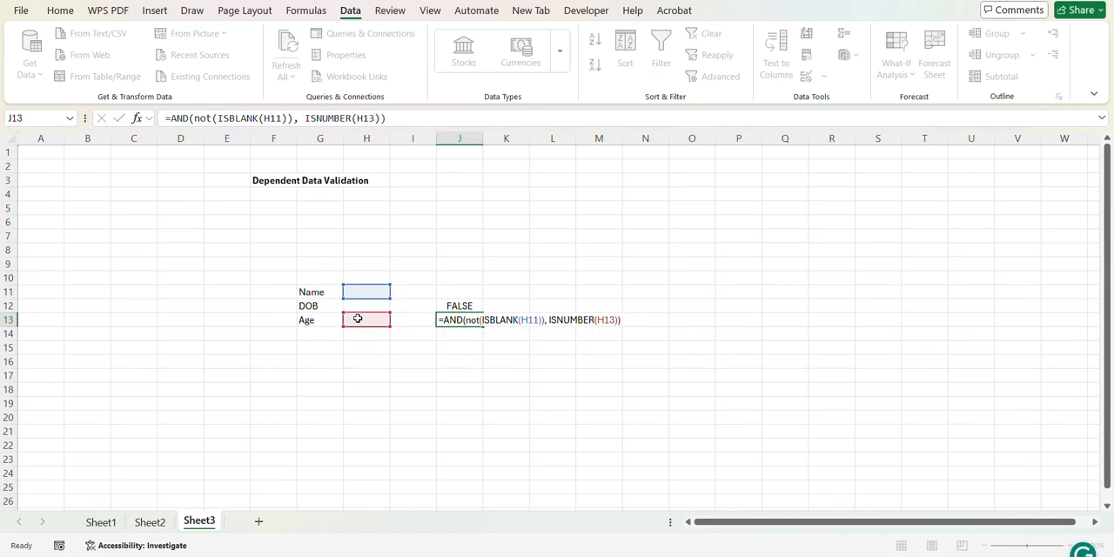
key(Return)
Step: Copy the full formula text from cell J12 without changing the cell
click(455, 306)
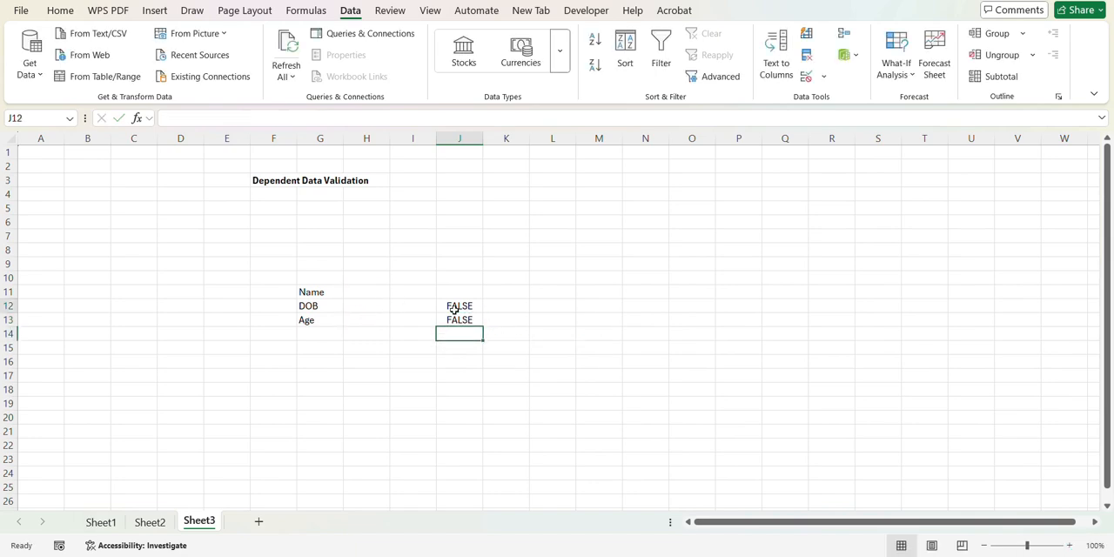
click(393, 118)
drag(393, 117, 162, 85)
key(Return)
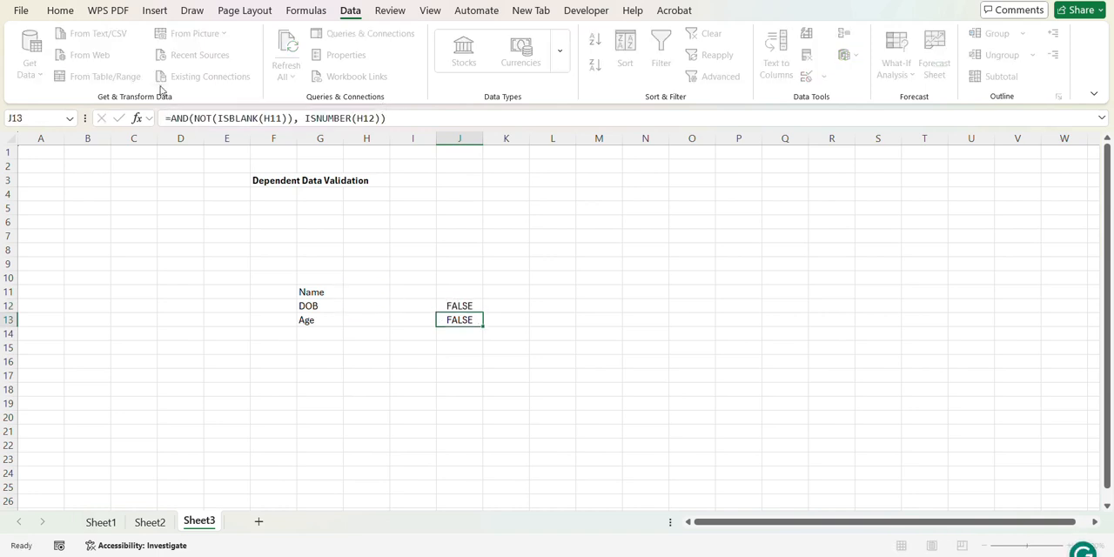
Step: Apply Custom data validation to H12 with the formula =AND(NOT(ISBLANK(H11)), ISNUMBER(H12)) and Ignore blank turned off
click(370, 306)
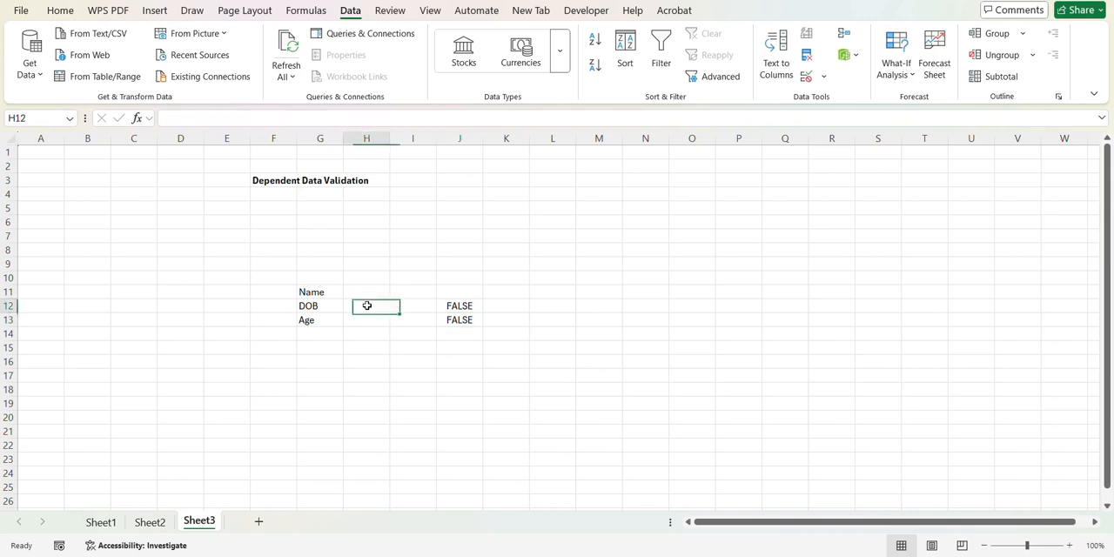
click(823, 77)
click(822, 101)
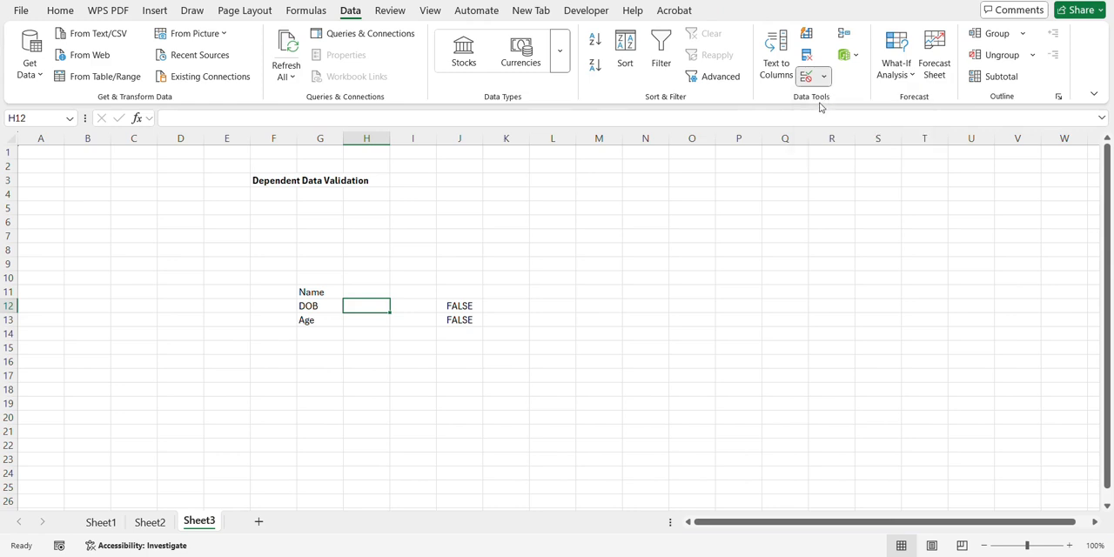
click(756, 113)
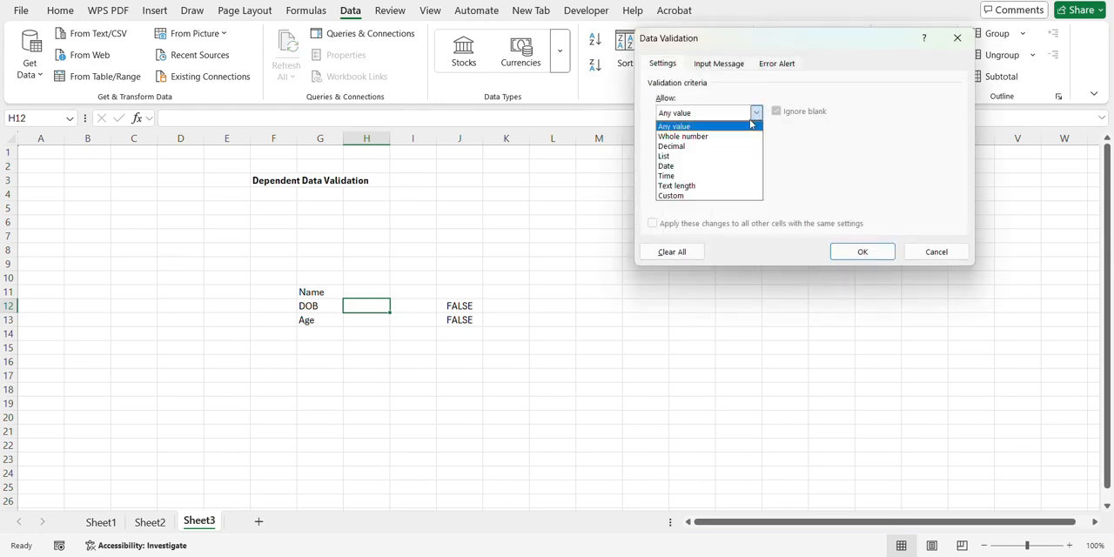
click(689, 196)
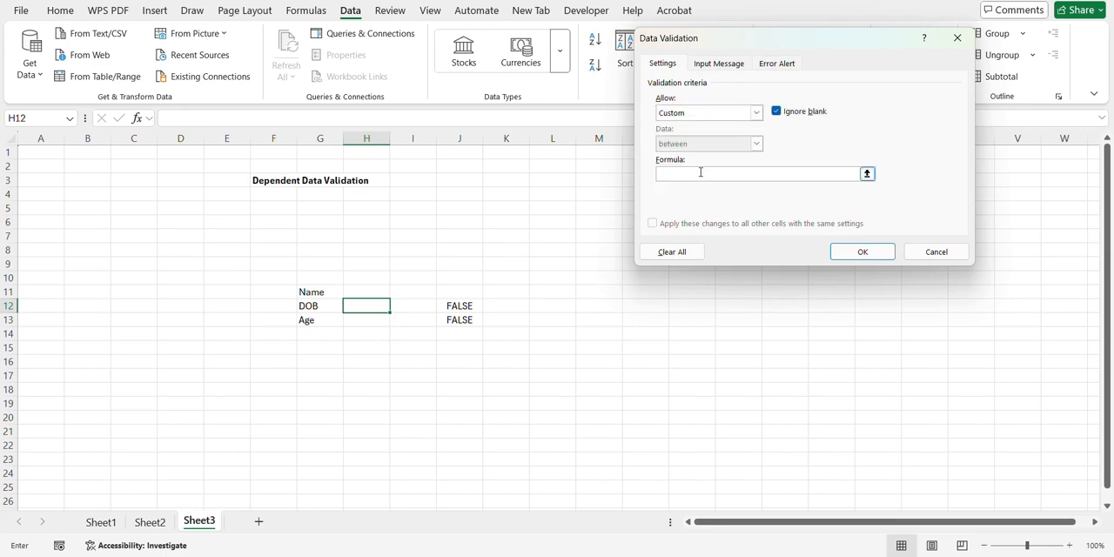
click(700, 173)
key(ctrl+v)
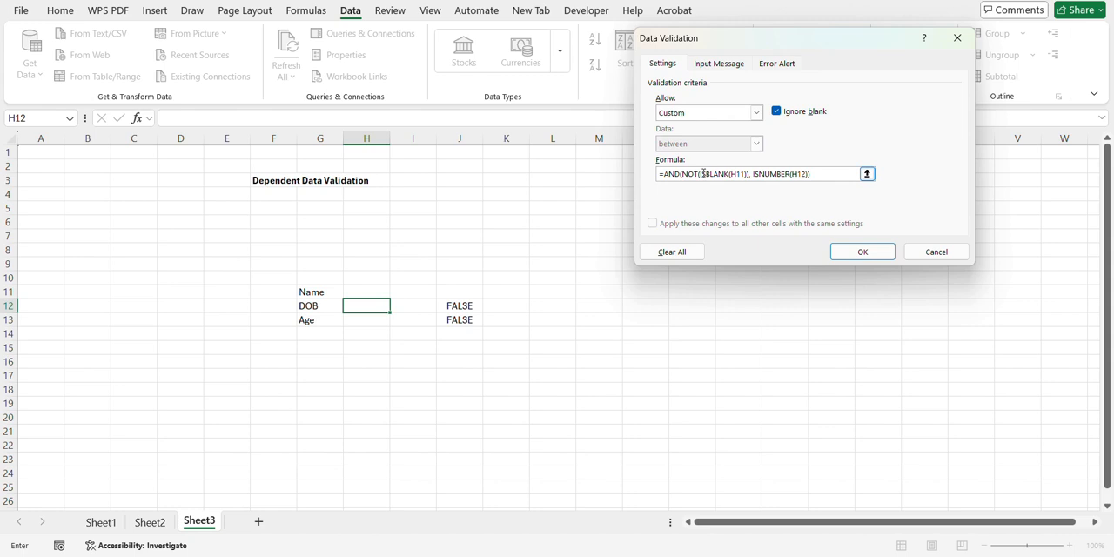
click(776, 111)
click(838, 252)
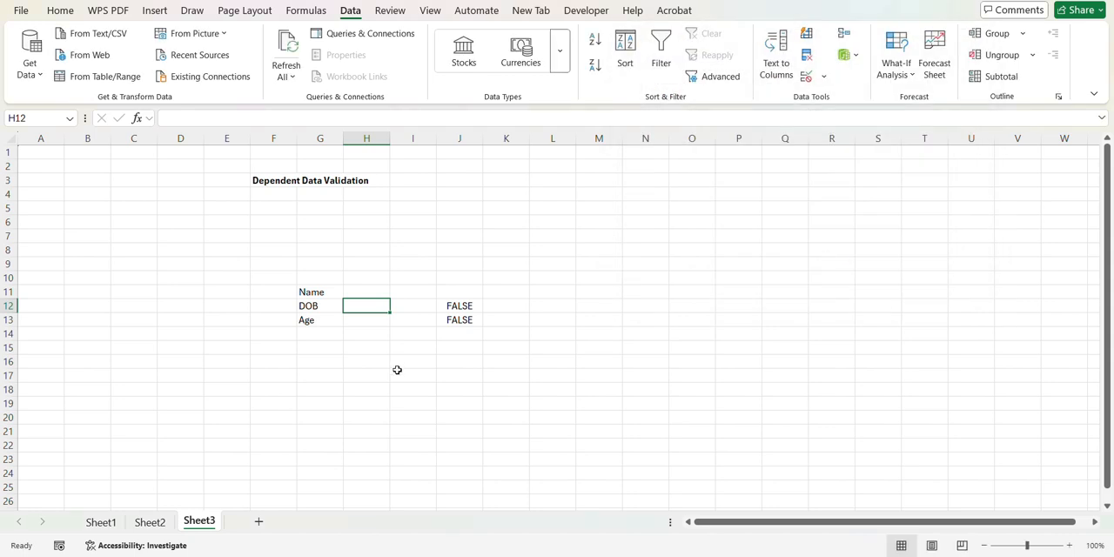
Step: Copy the full formula text from cell J13 without changing the cell
click(369, 320)
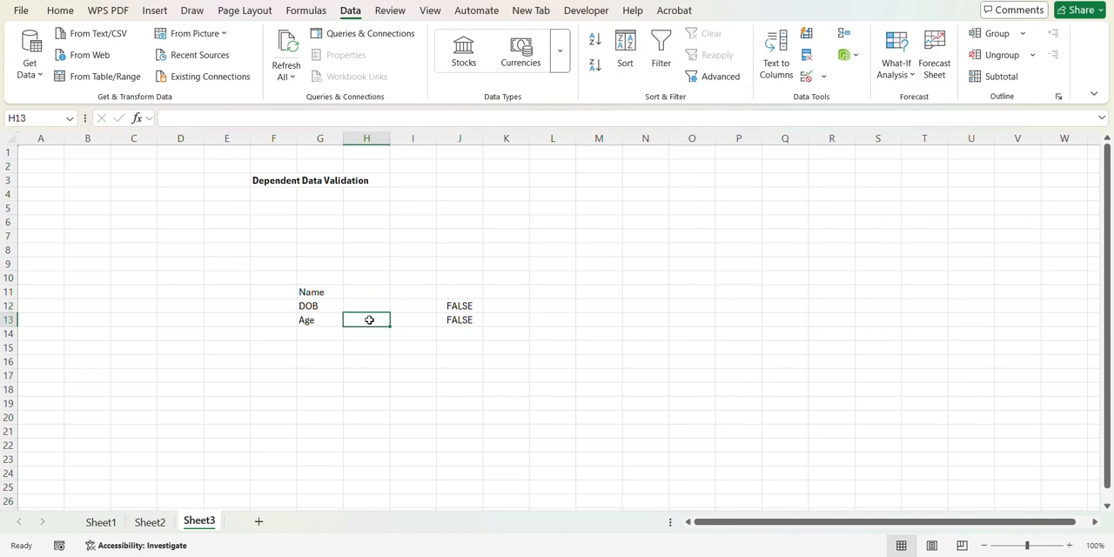
click(458, 320)
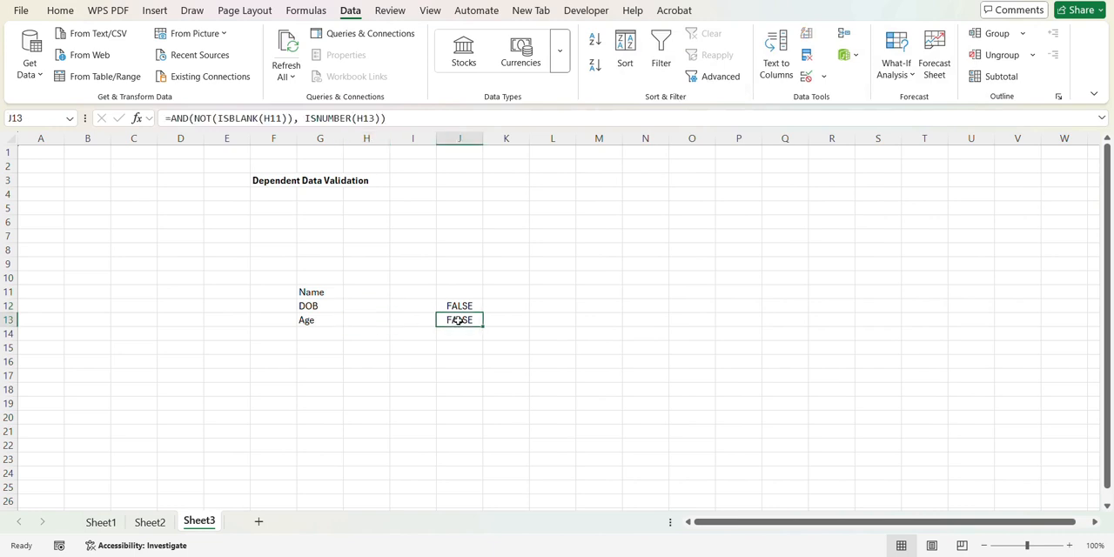
click(407, 116)
drag(407, 116, 131, 130)
key(Return)
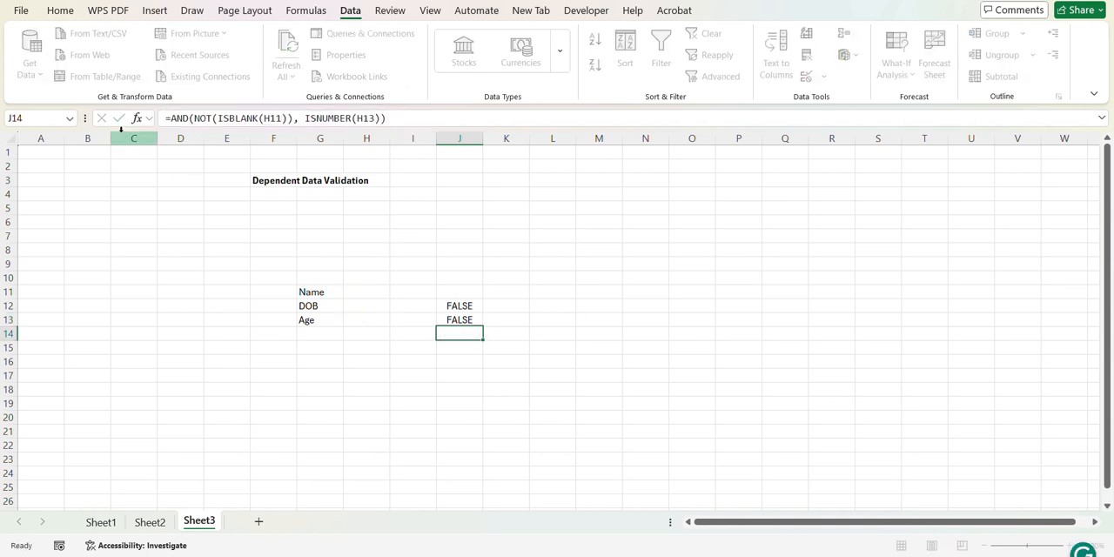
Step: Apply Custom data validation to H13 with the formula =AND(NOT(ISBLANK(H11)), ISNUMBER(H13)) and Ignore blank turned off
click(354, 320)
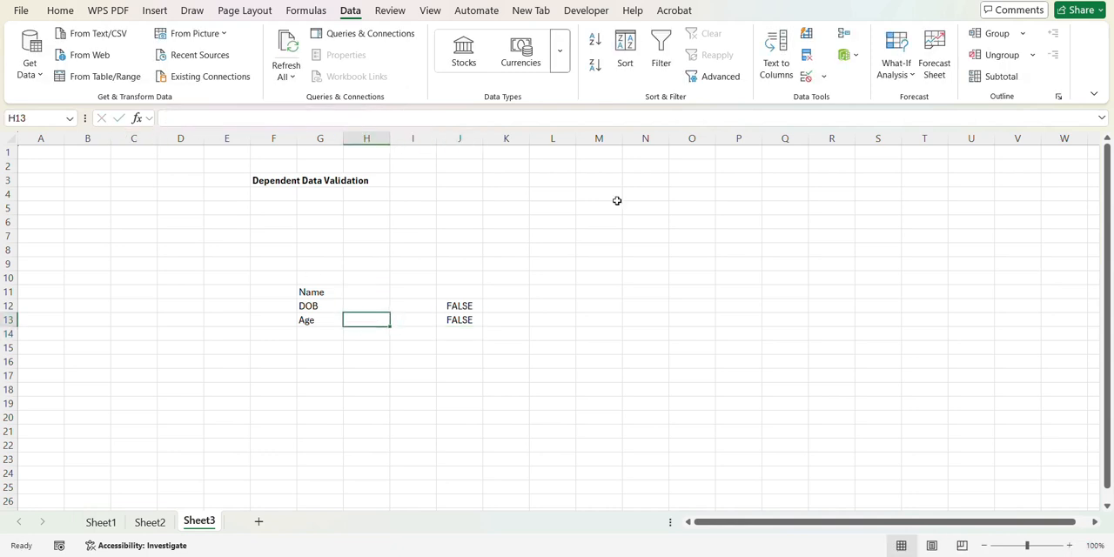
click(821, 77)
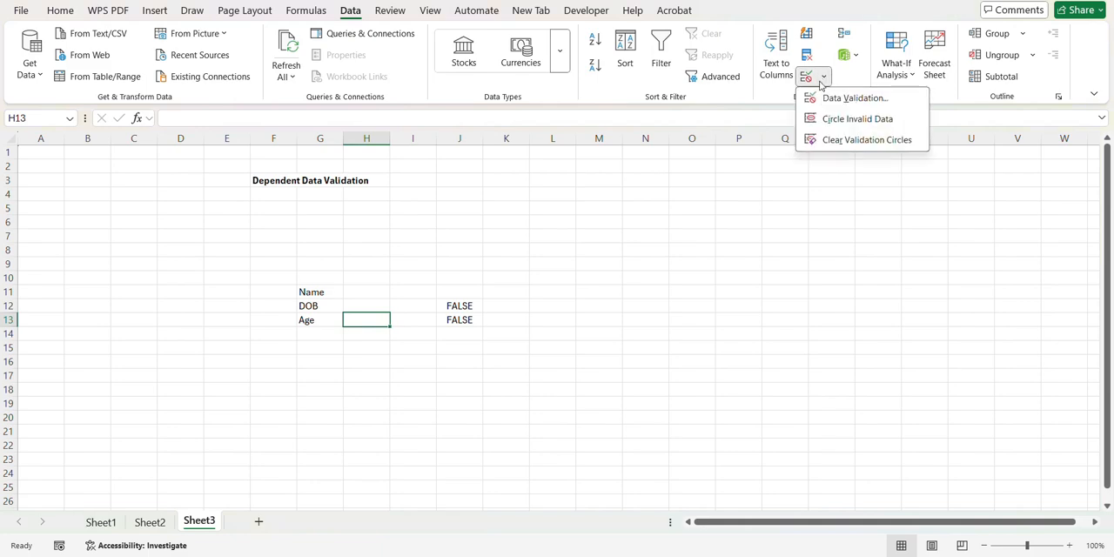
click(826, 98)
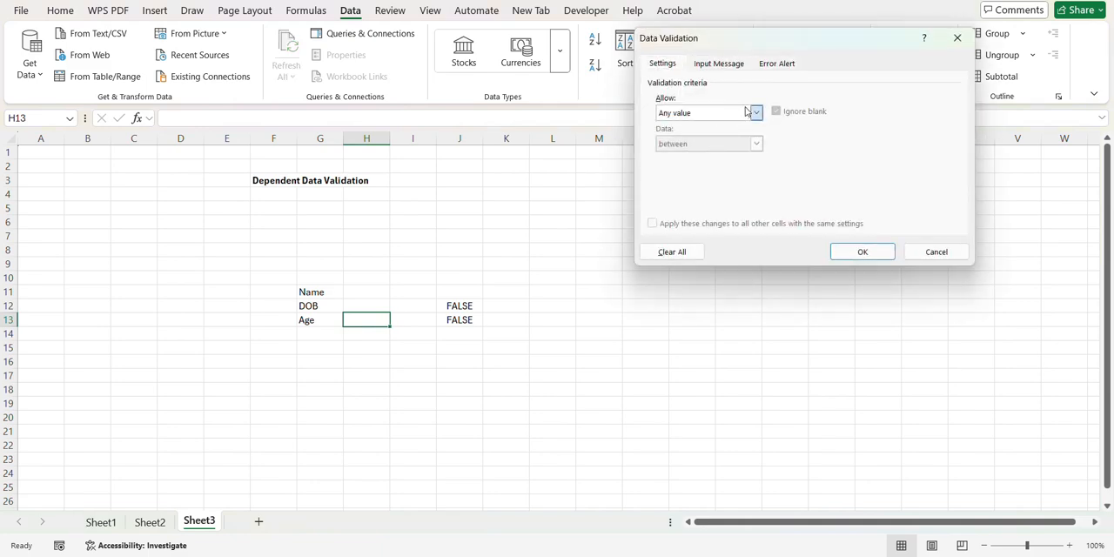
click(747, 111)
click(675, 197)
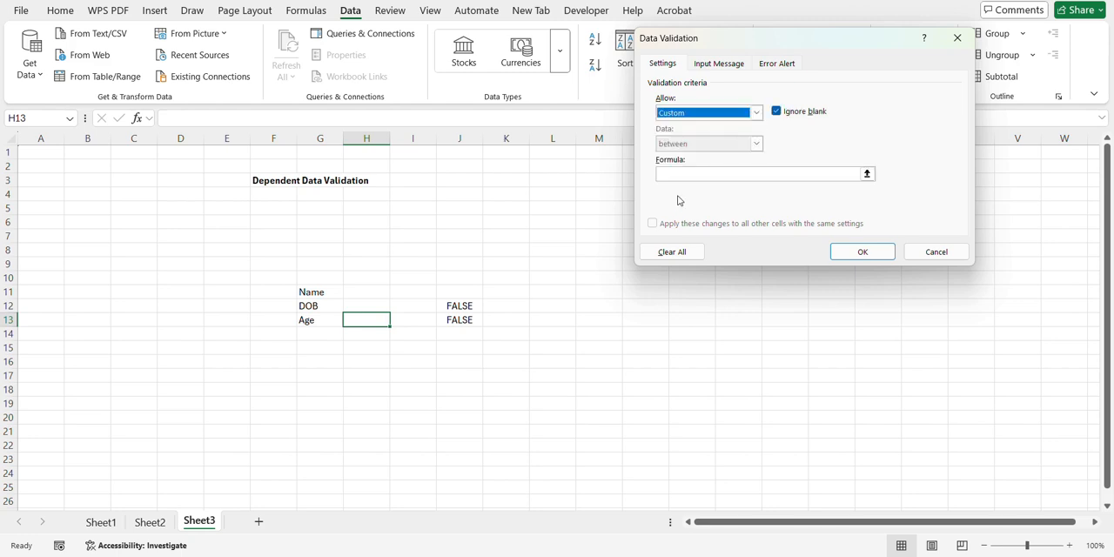
click(686, 172)
key(ctrl+v)
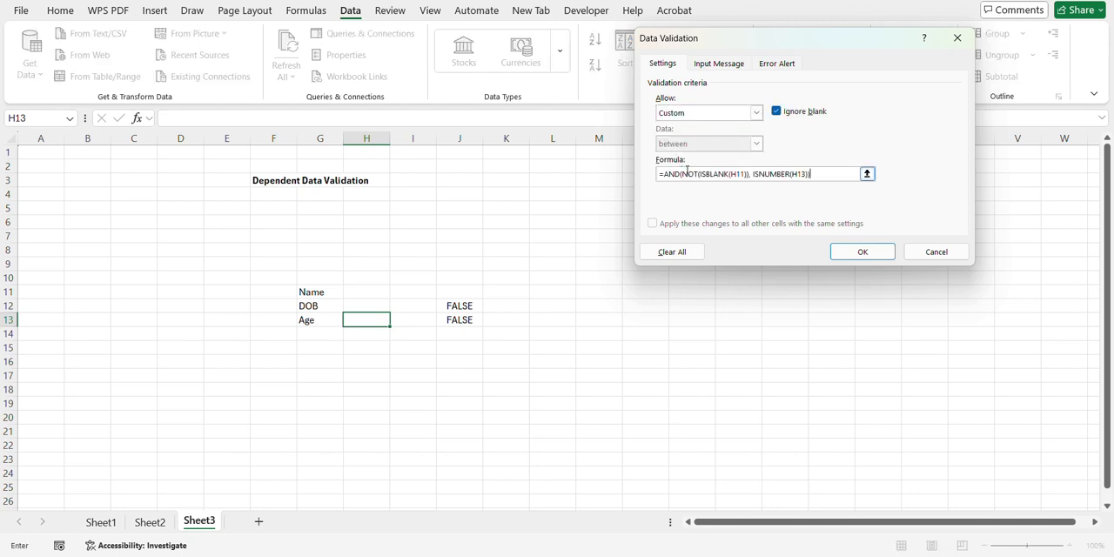
click(775, 112)
click(848, 254)
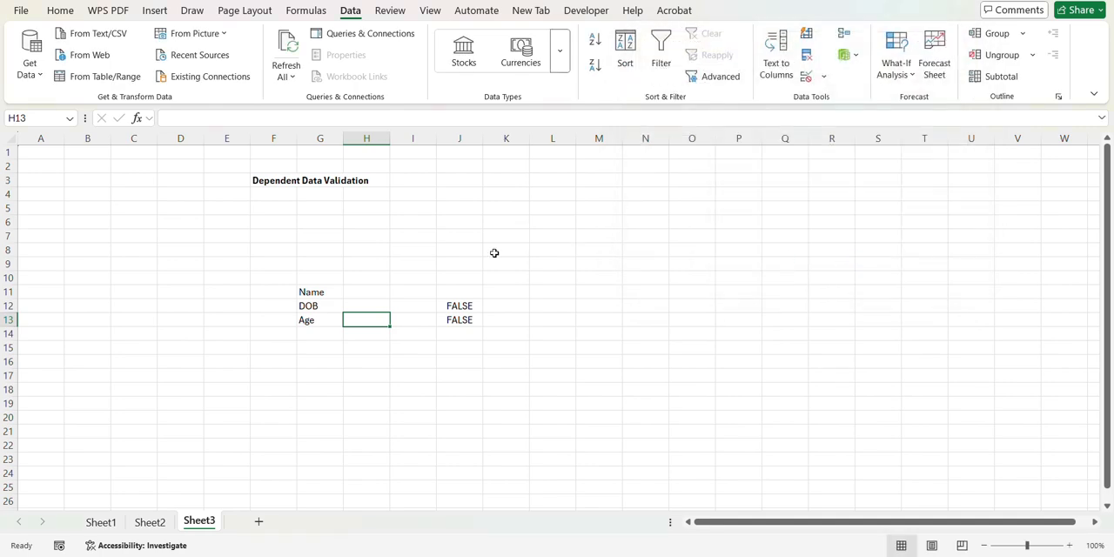
Step: Test the DOB validation by trying to enter a date of birth in H12 while the Name cell is empty
click(371, 303)
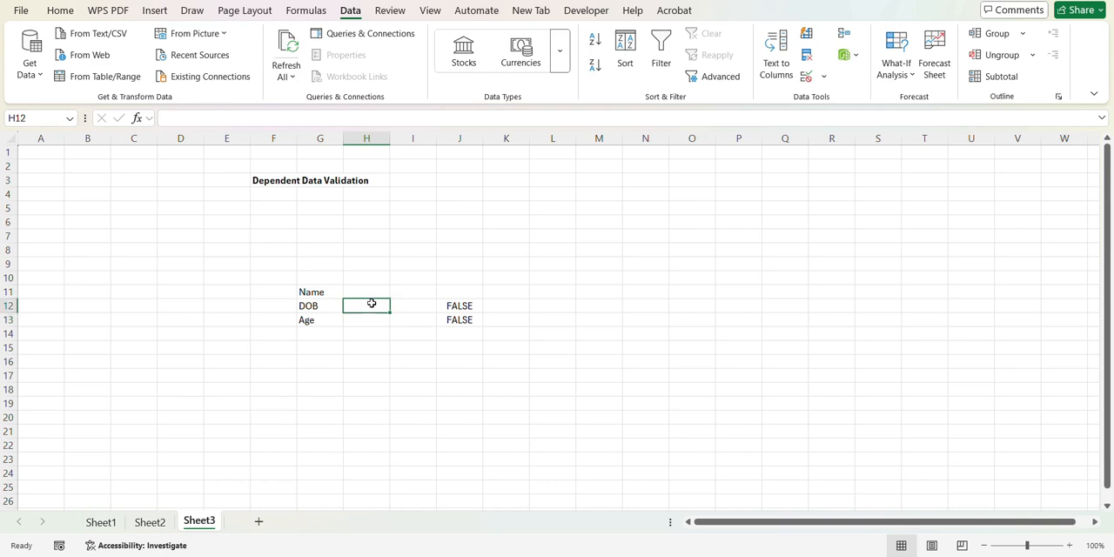
click(361, 291)
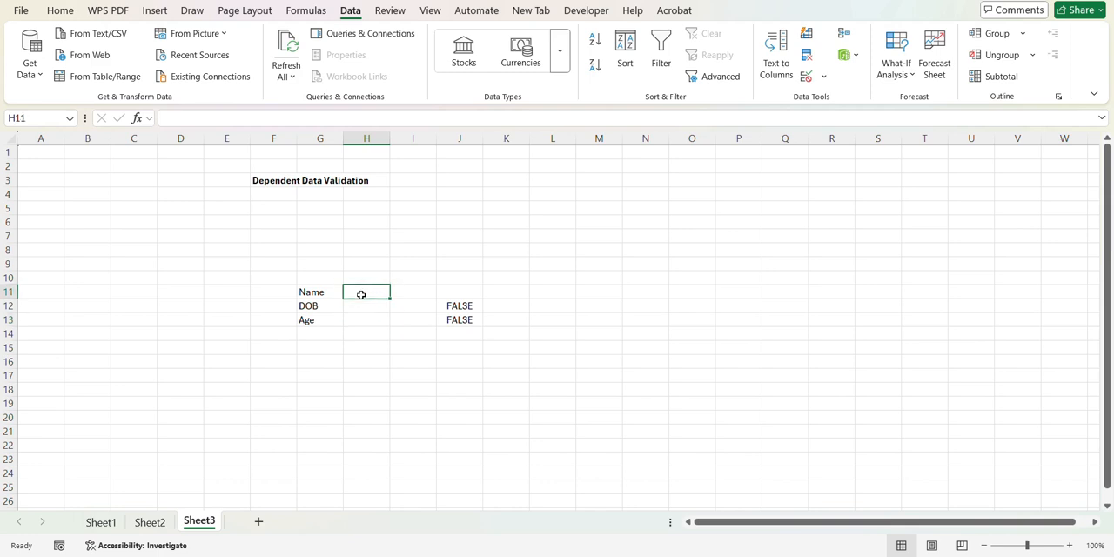
click(358, 308)
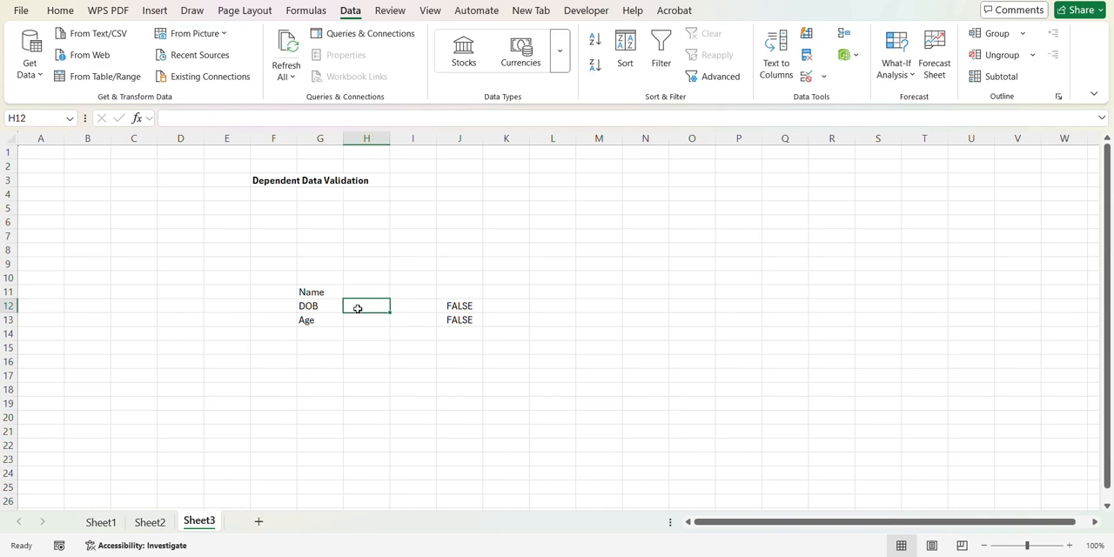
text(01)
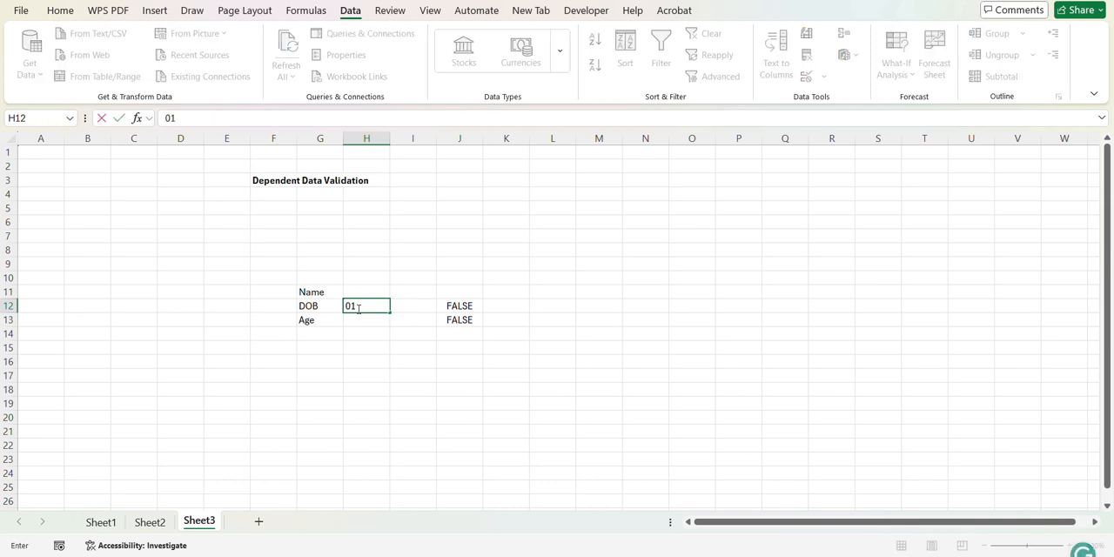
text(/01/2024)
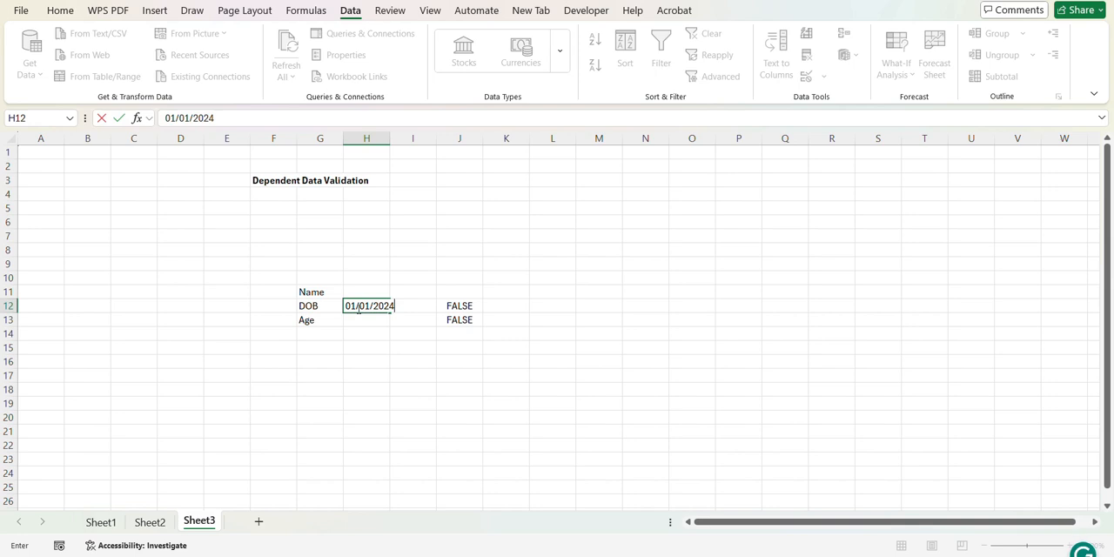
key(Return)
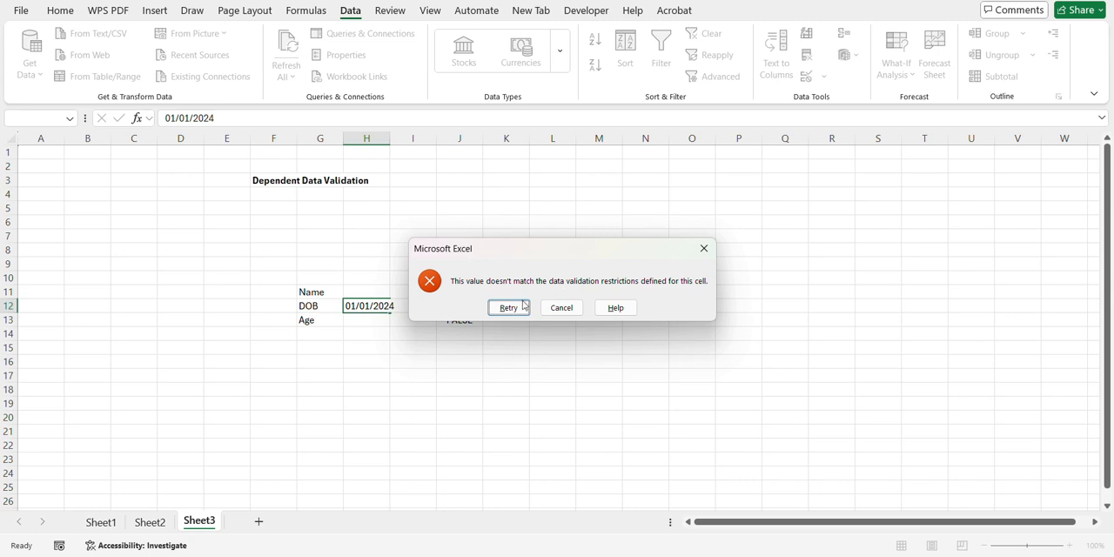
click(562, 310)
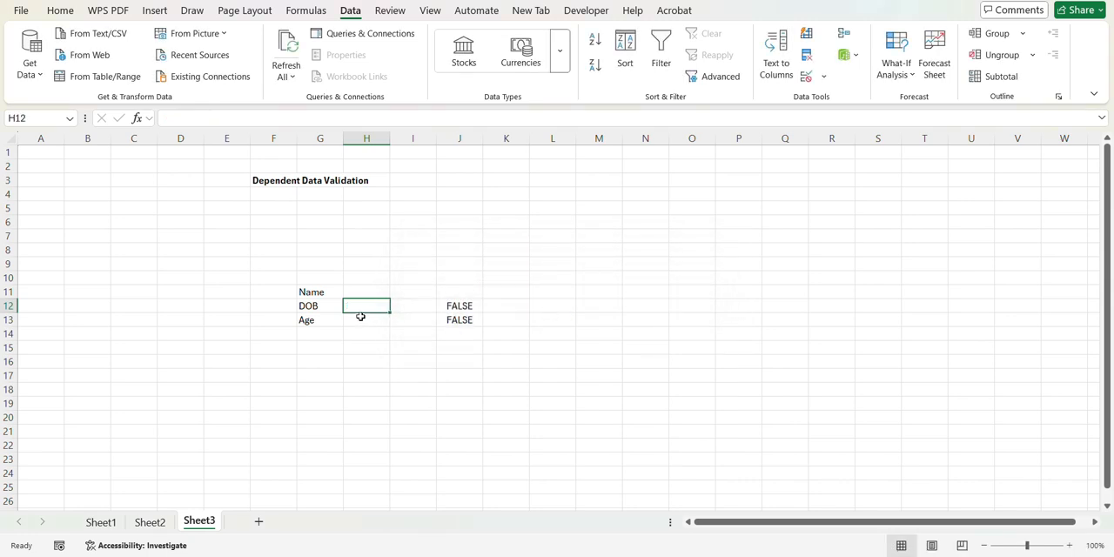
Step: Test the Age validation by trying to enter 25 in H13 while the Name cell is empty
click(360, 318)
text(25)
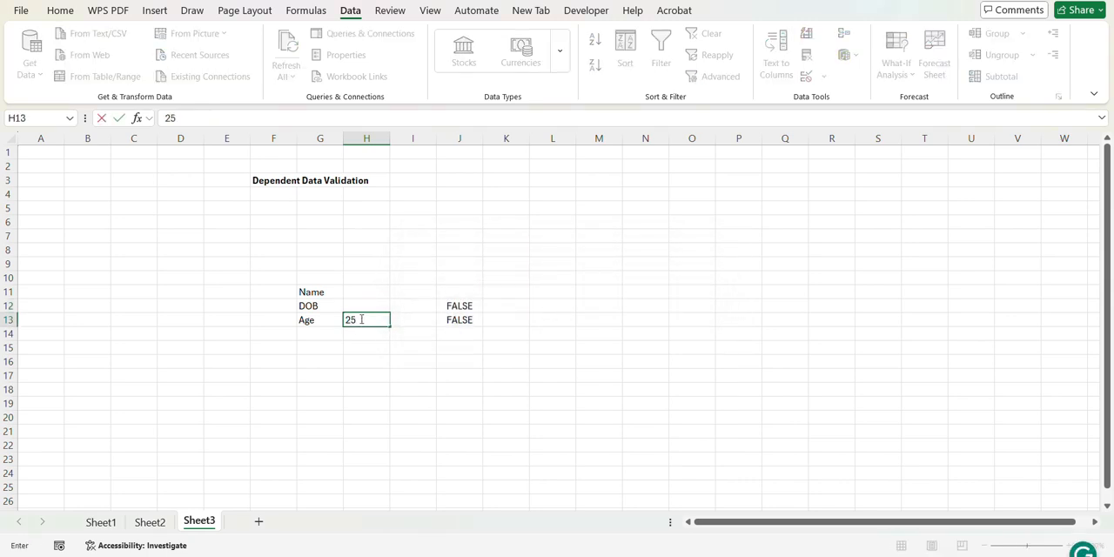
key(Return)
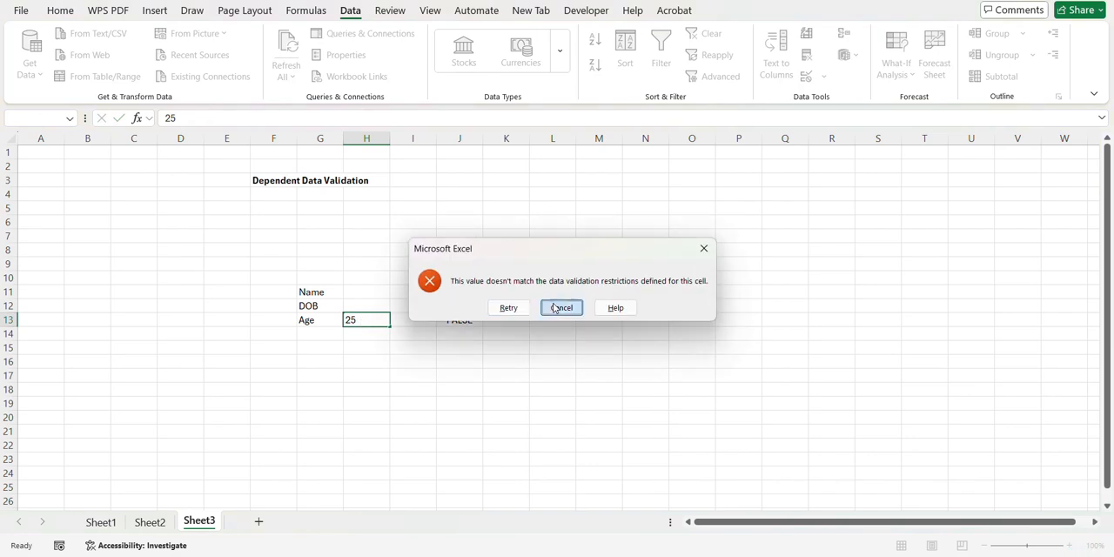
click(561, 309)
Step: Enter Python as the Name in cell H11
click(350, 292)
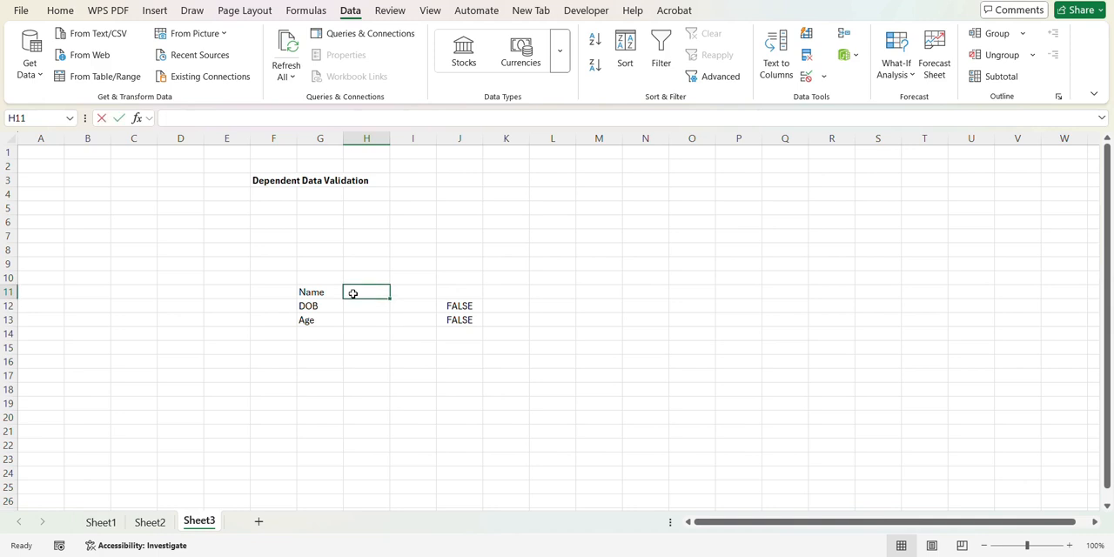
text(Python)
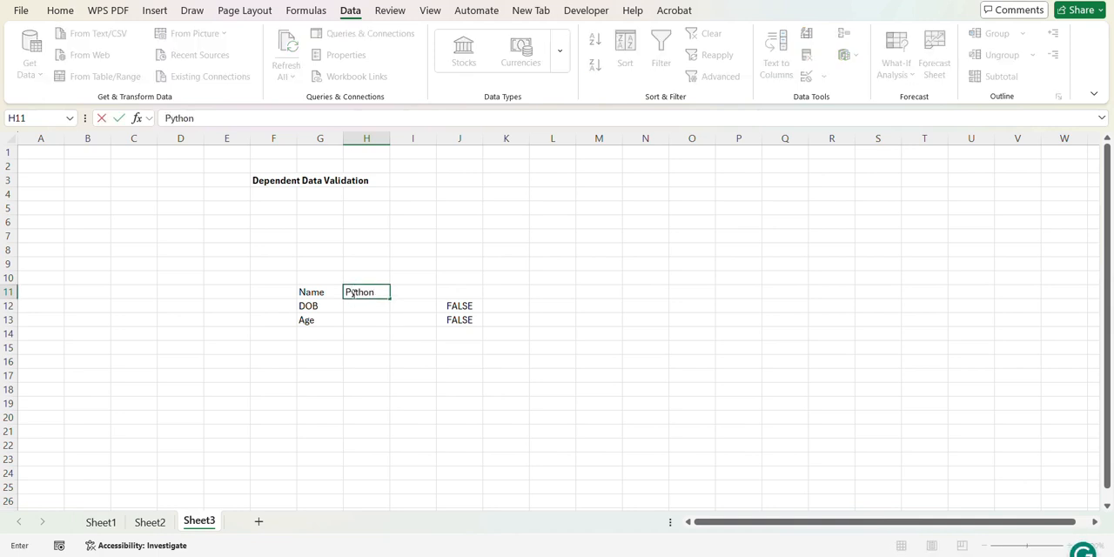
key(Return)
Step: Test the DOB validation by trying to enter a slash-separated date of birth in H12 with the Name filled in
text(01)
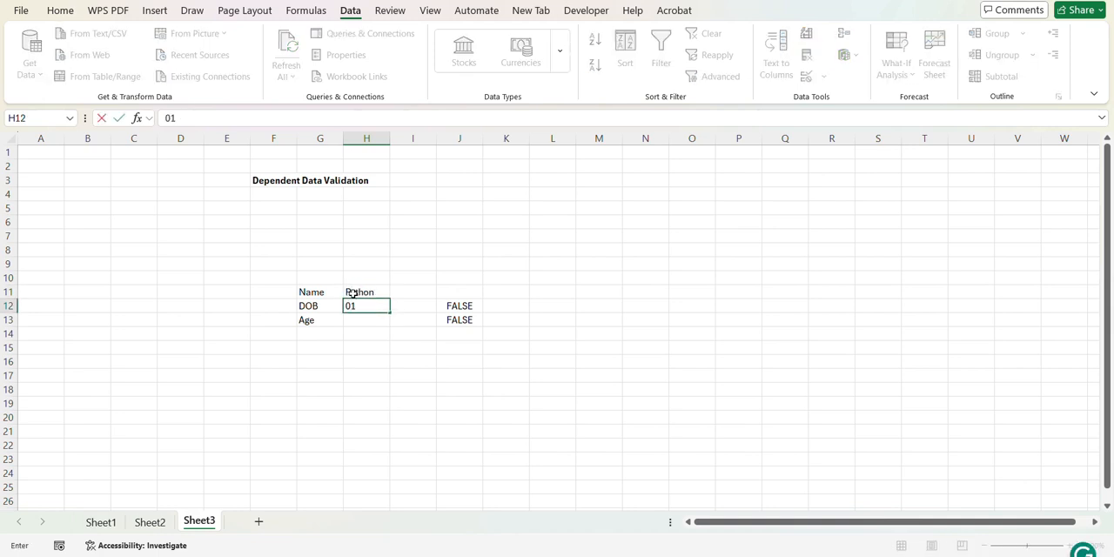
text(/01/2024)
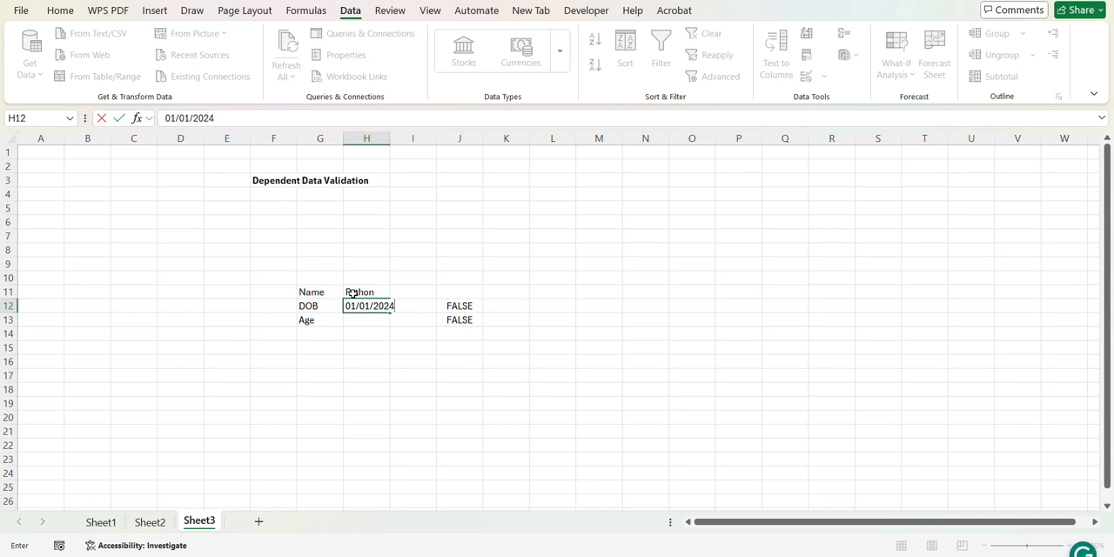
click(353, 294)
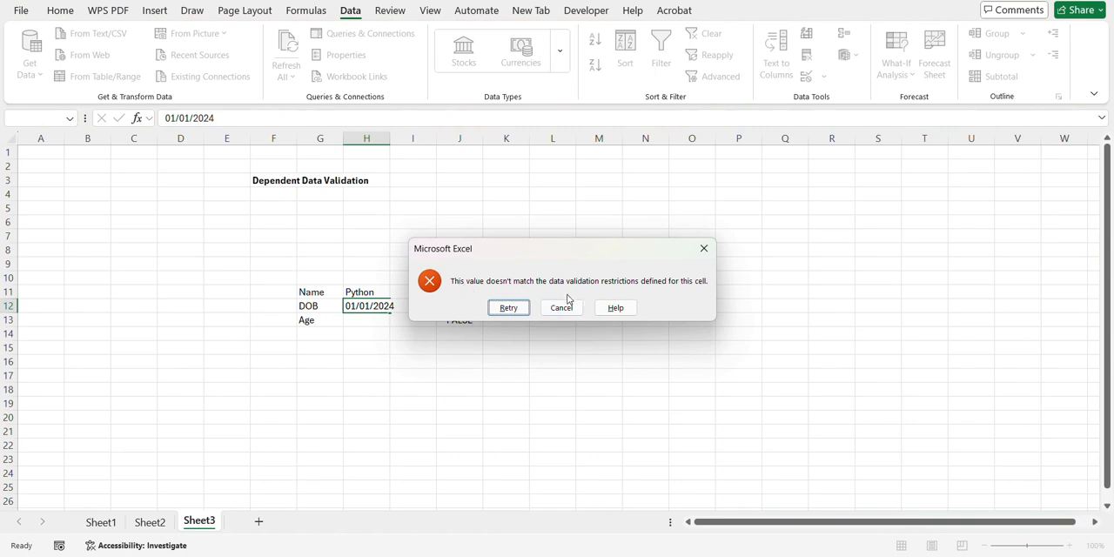
click(561, 308)
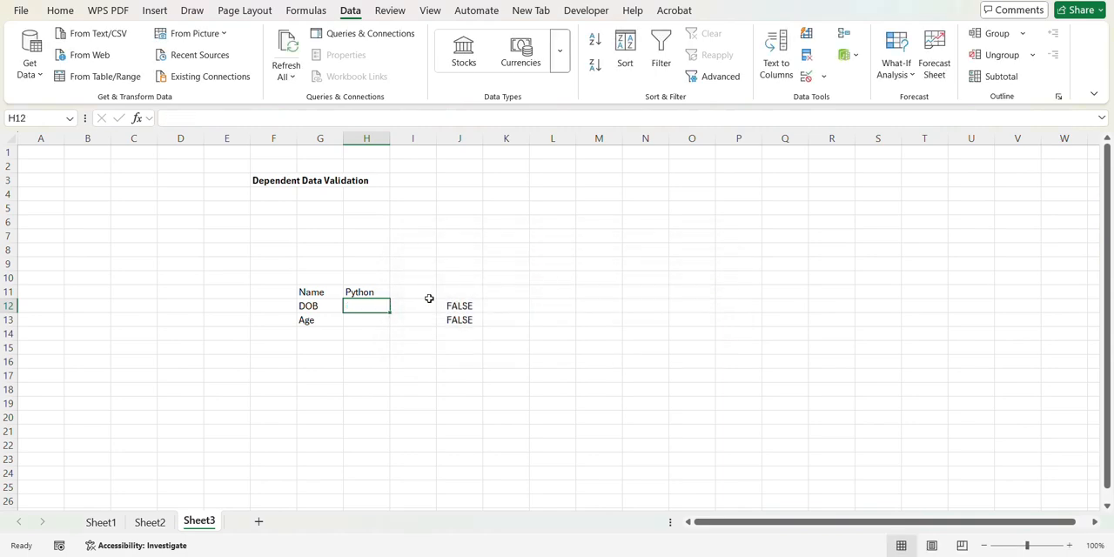
Step: Enter 5 in the DOB cell H12, and try replacing it with an empty entry
text(5)
key(Return)
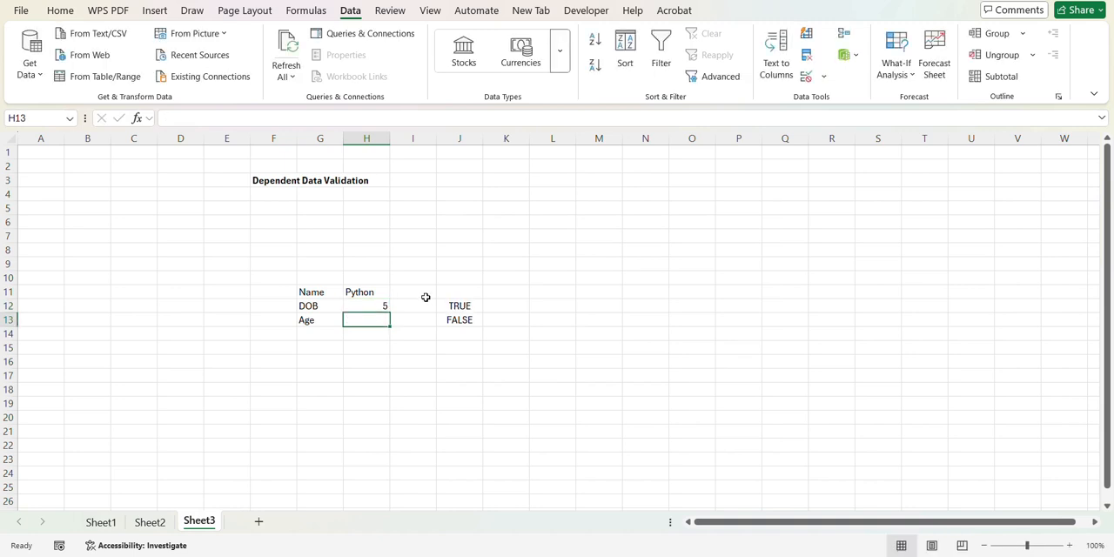
click(378, 303)
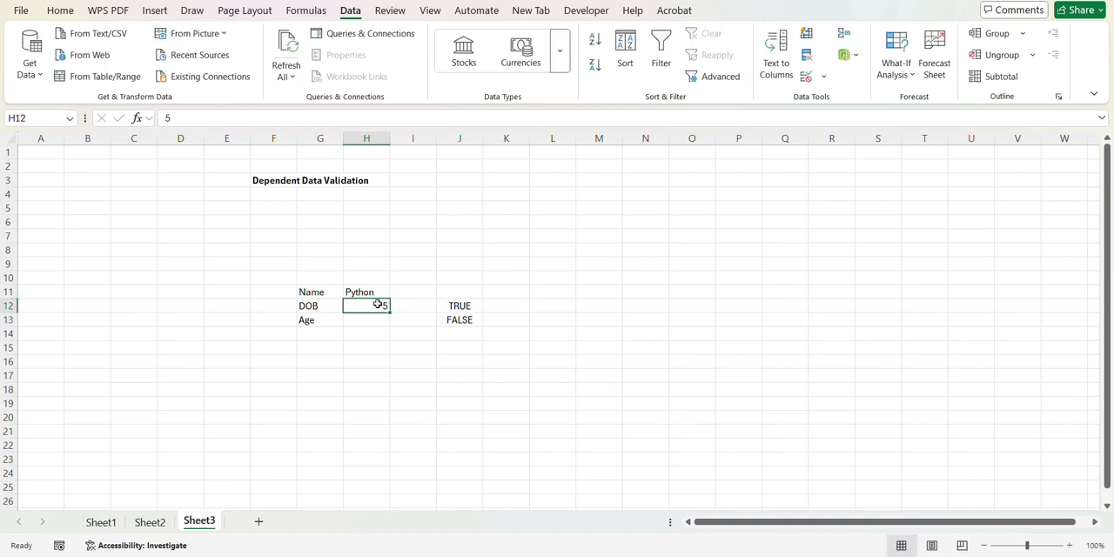
key(BackSpace)
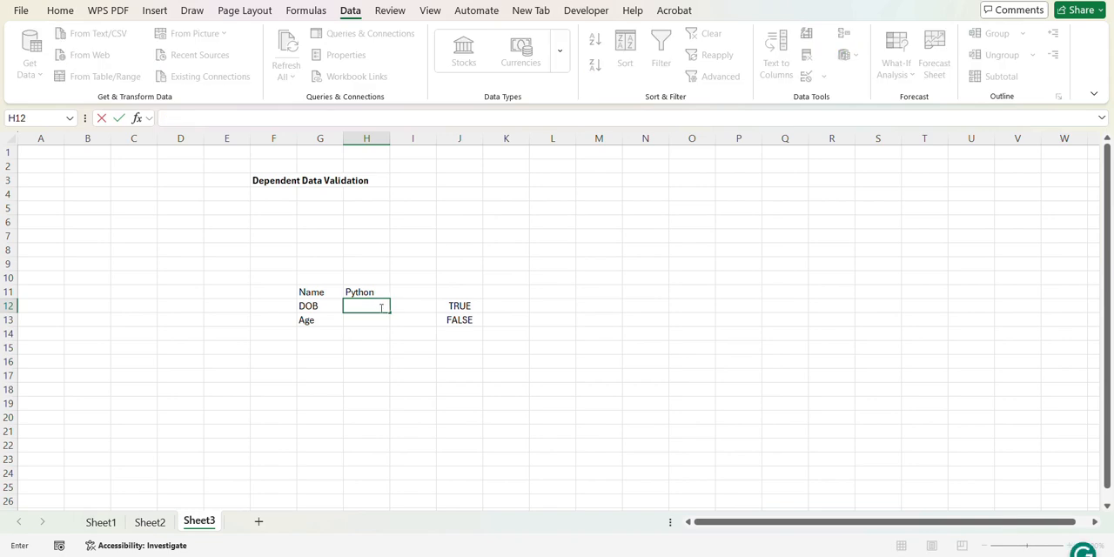
key(Return)
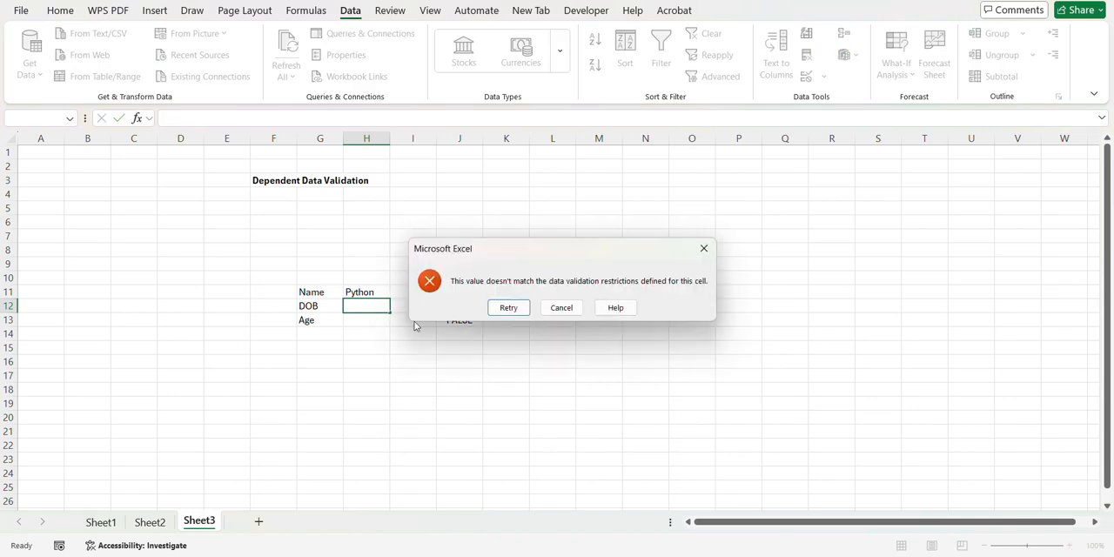
click(551, 304)
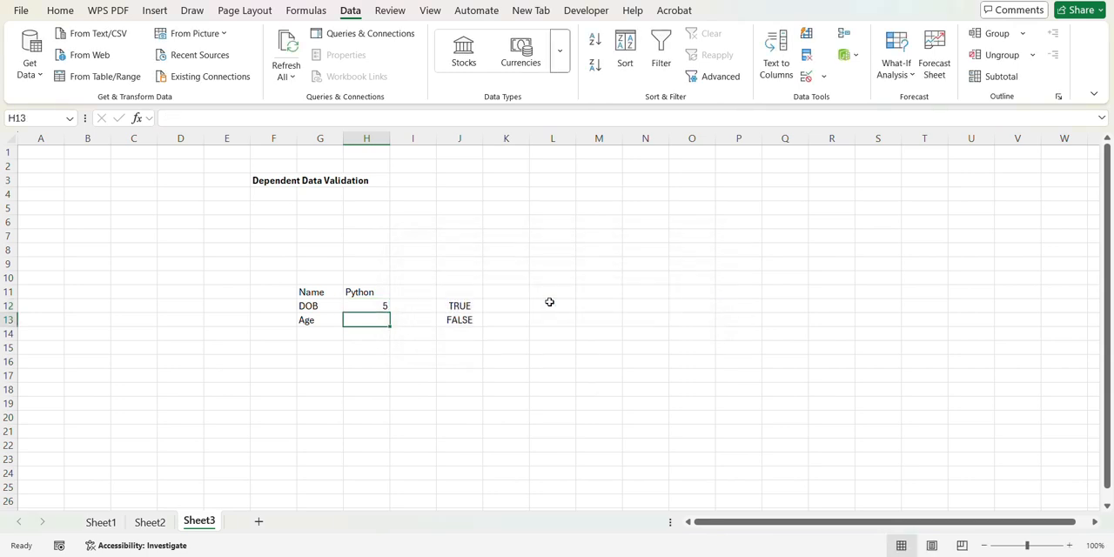
Step: Enter 25 as the Age in H13 and check the DOB test formula's result in column J
key(Return)
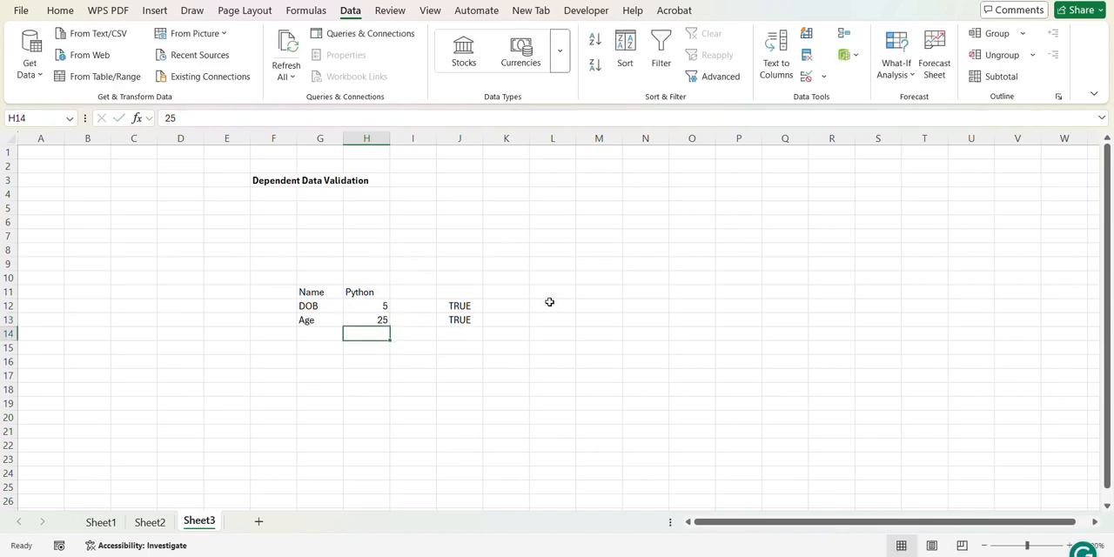
click(372, 321)
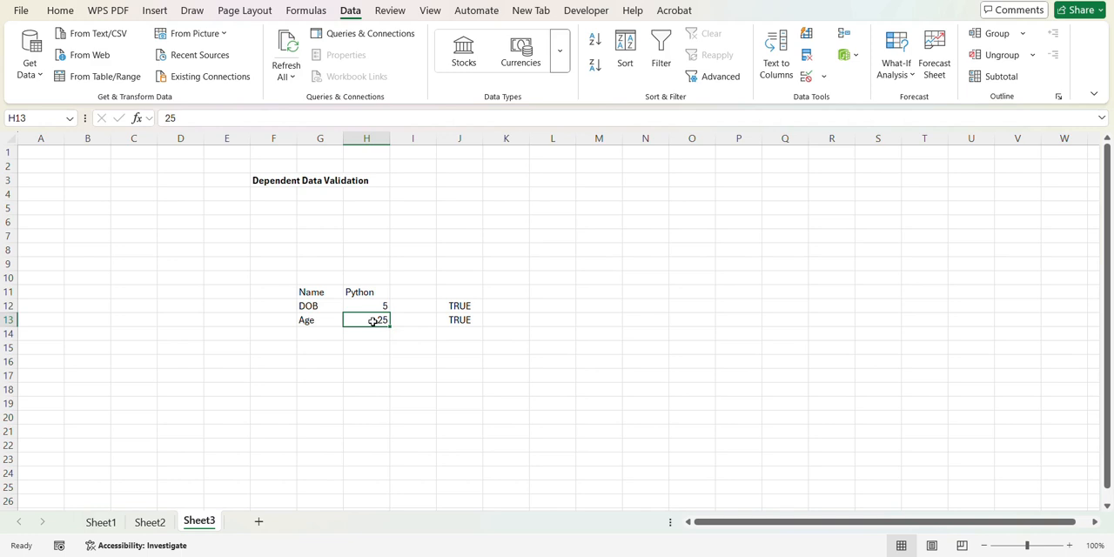
click(452, 306)
Step: Format the DOB cell H12 as a Date with the *March 14, 2012 display type
click(383, 305)
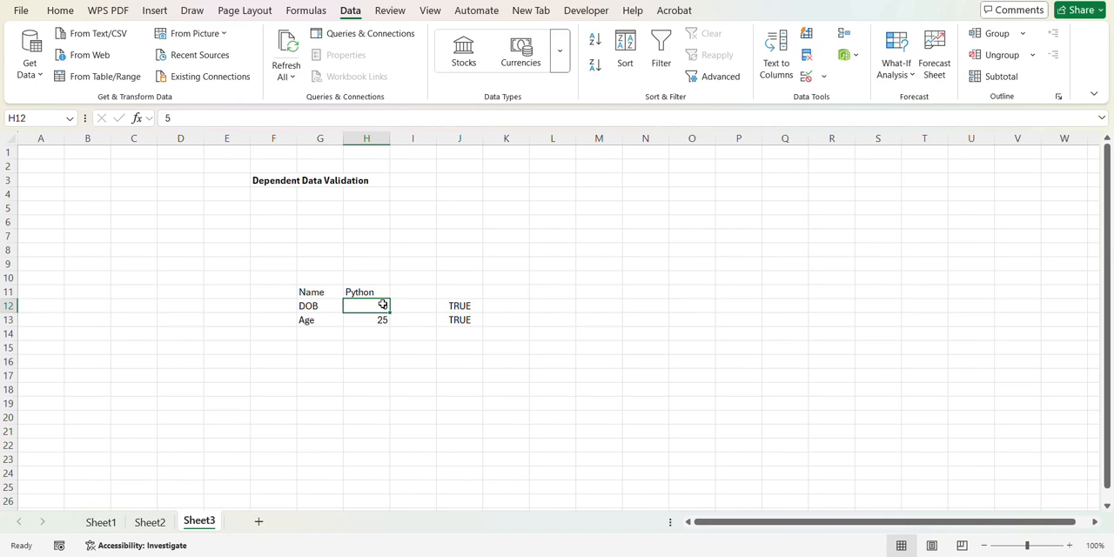
click(60, 10)
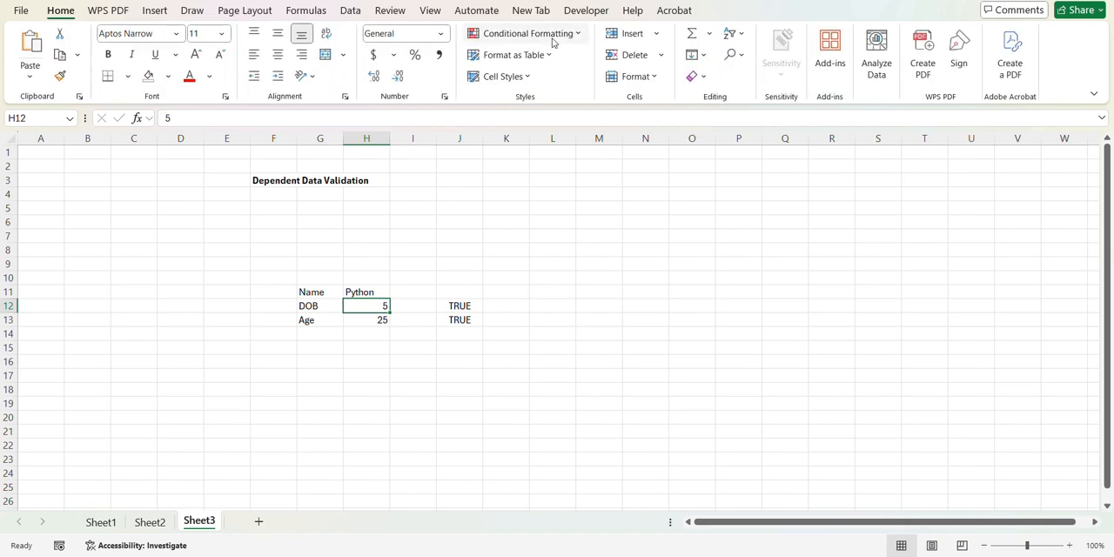
click(440, 33)
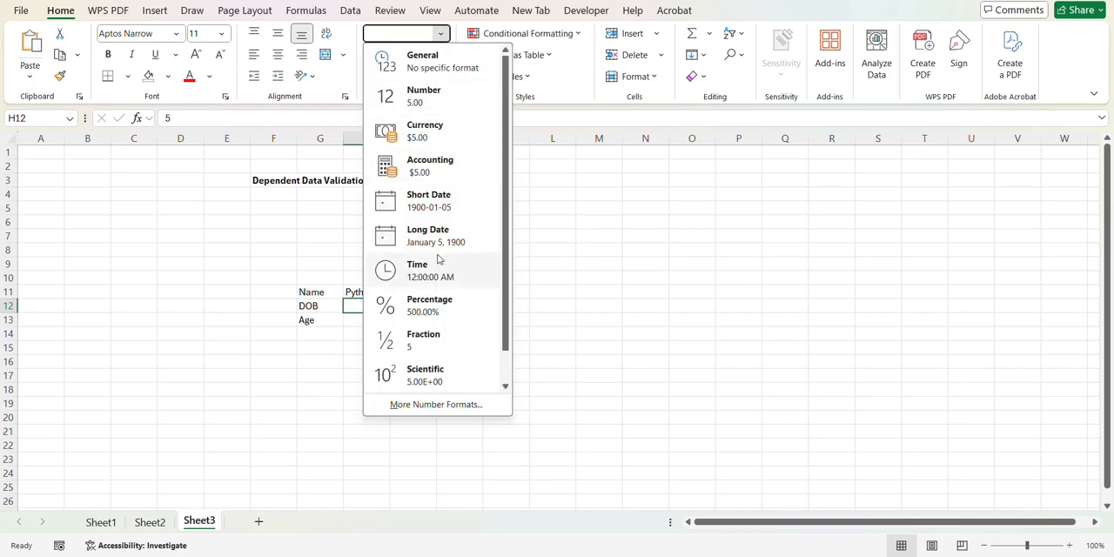
click(439, 406)
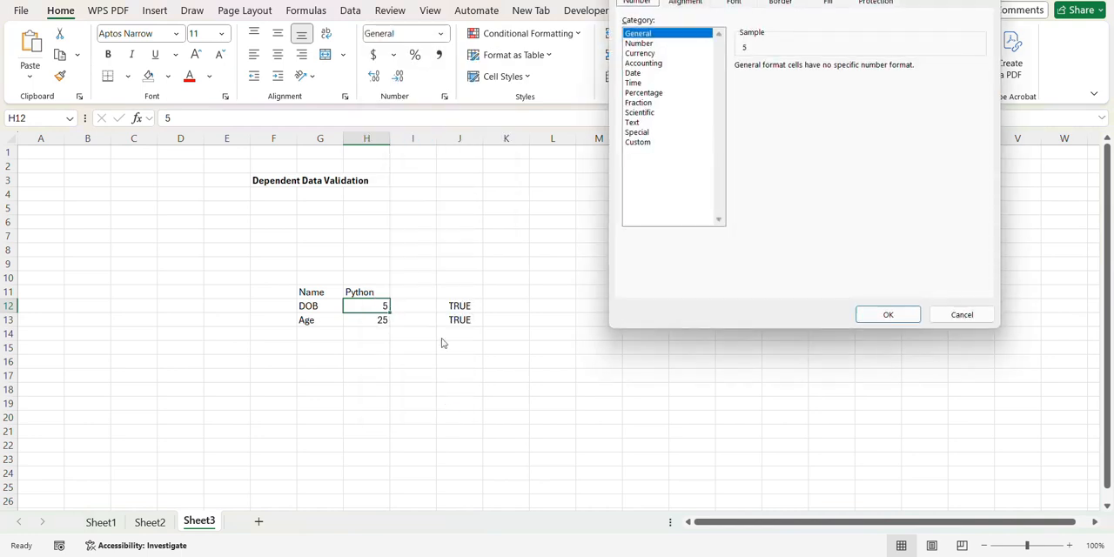
click(632, 74)
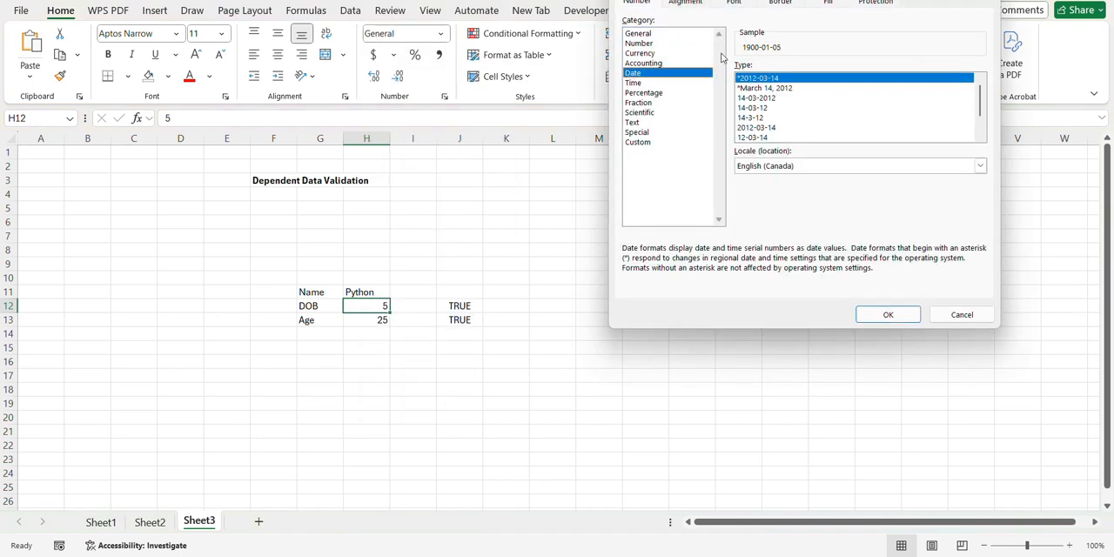
click(763, 88)
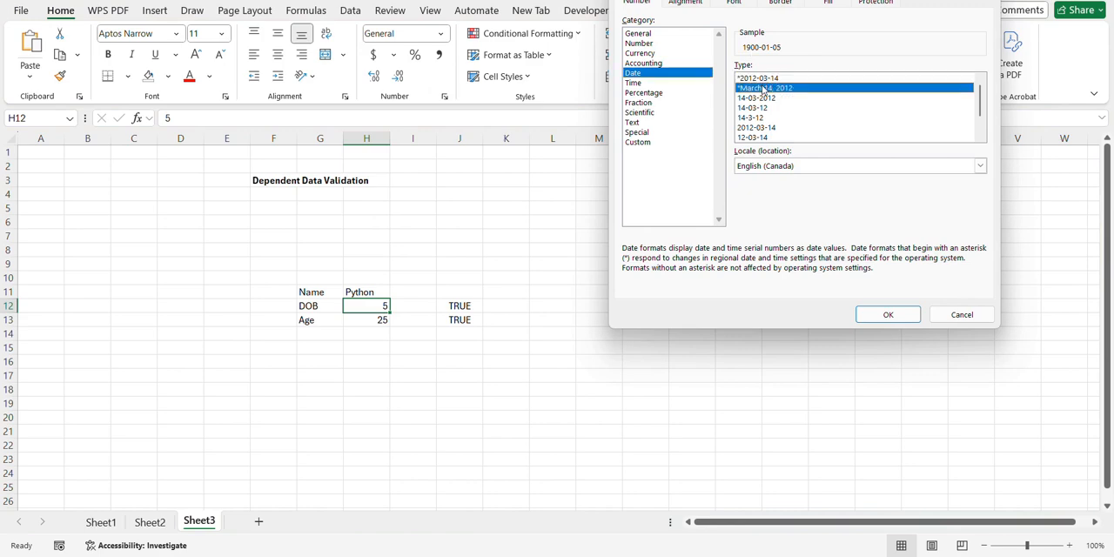
click(877, 317)
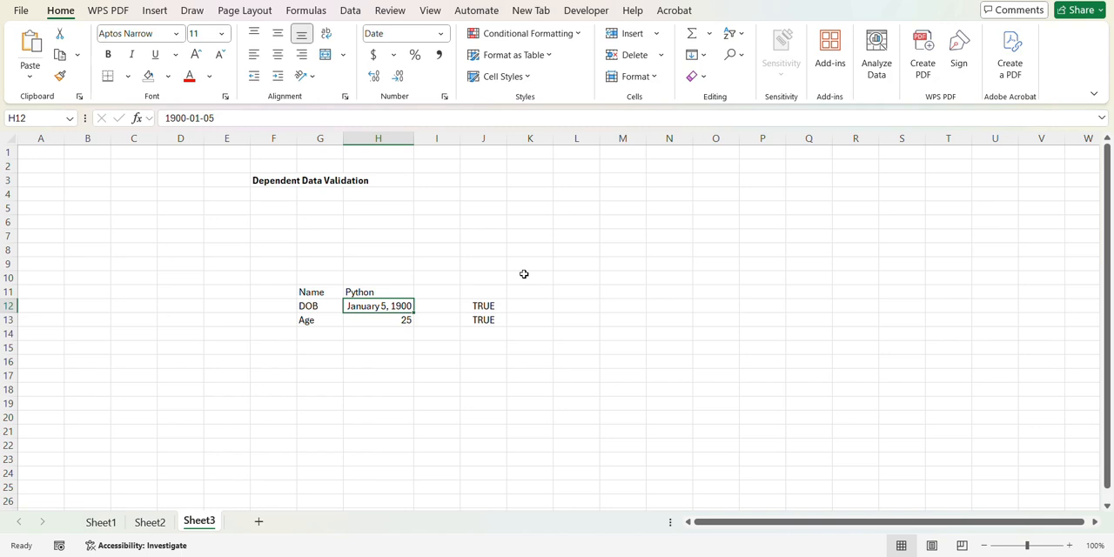
Step: Replace the DOB in H12 with a full date of birth in year-month-day form
click(408, 324)
key(Up)
key(F2)
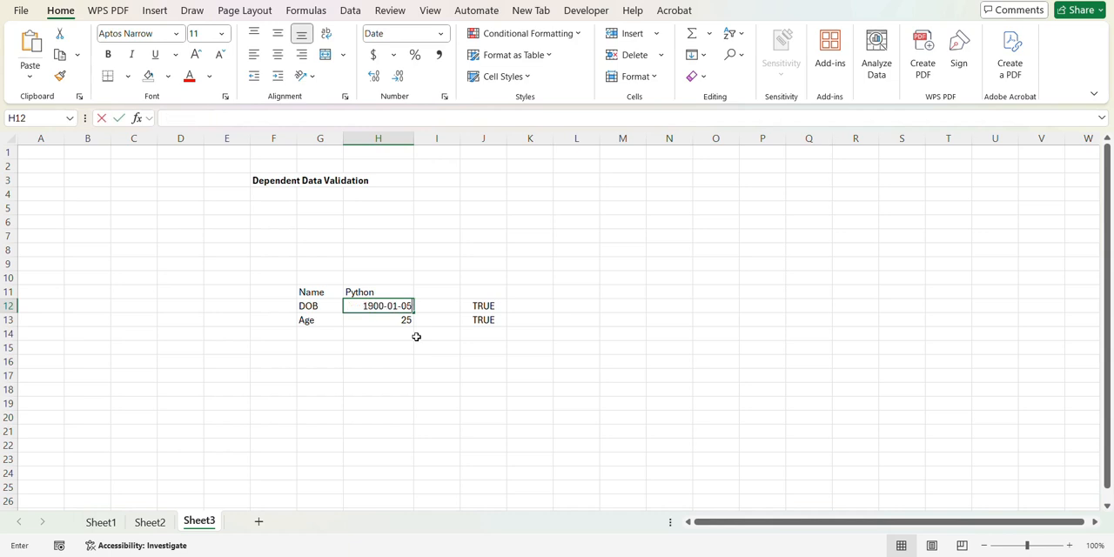
key(BackSpace)
key(BackSpace)
key(BackSpace)
key(BackSpace)
key(BackSpace)
key(BackSpace)
key(BackSpace)
key(BackSpace)
key(BackSpace)
key(BackSpace)
text(2024)
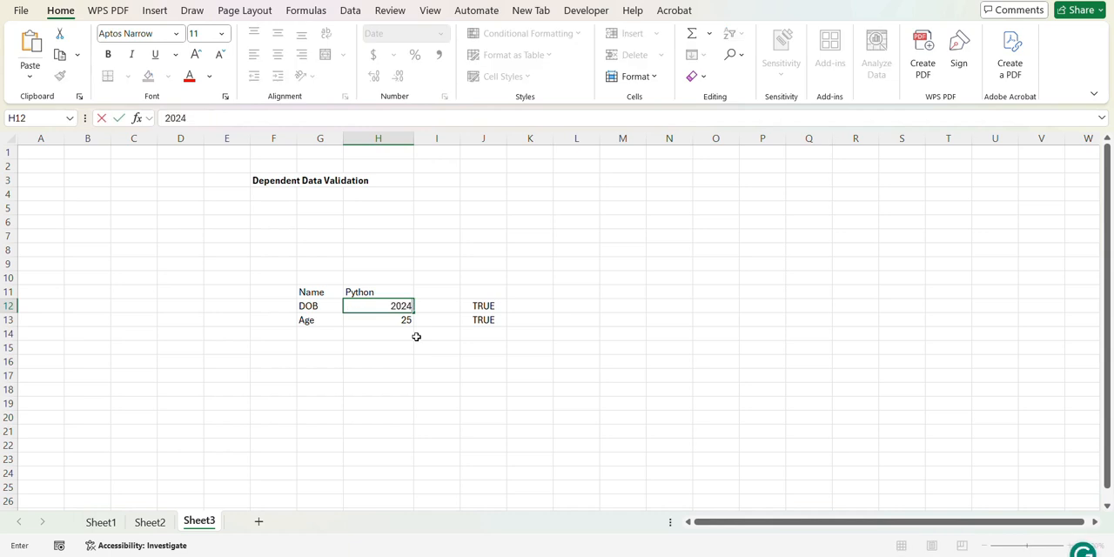
text(-01-05)
key(Return)
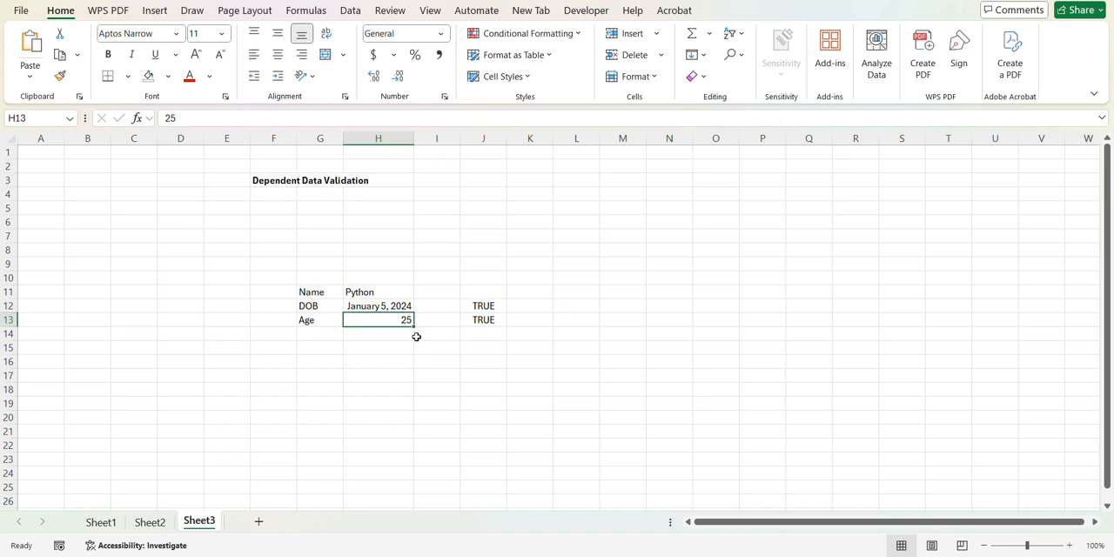
Step: Clear the Name entry from cell H11
click(382, 294)
key(BackSpace)
key(Return)
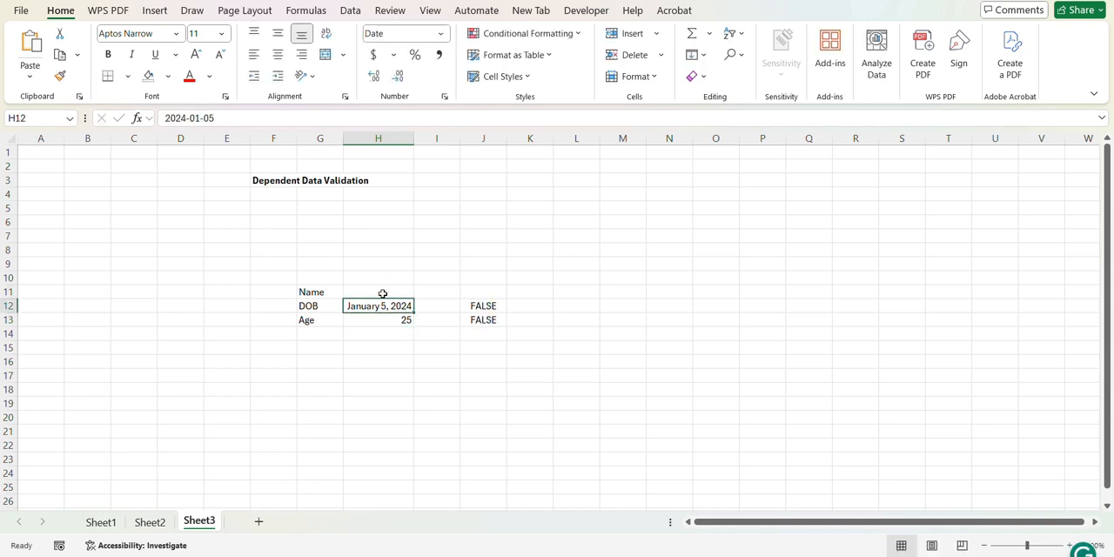
Step: Test the DOB validation by trying to enter a different date of birth in H12 while the Name cell is empty
text(01)
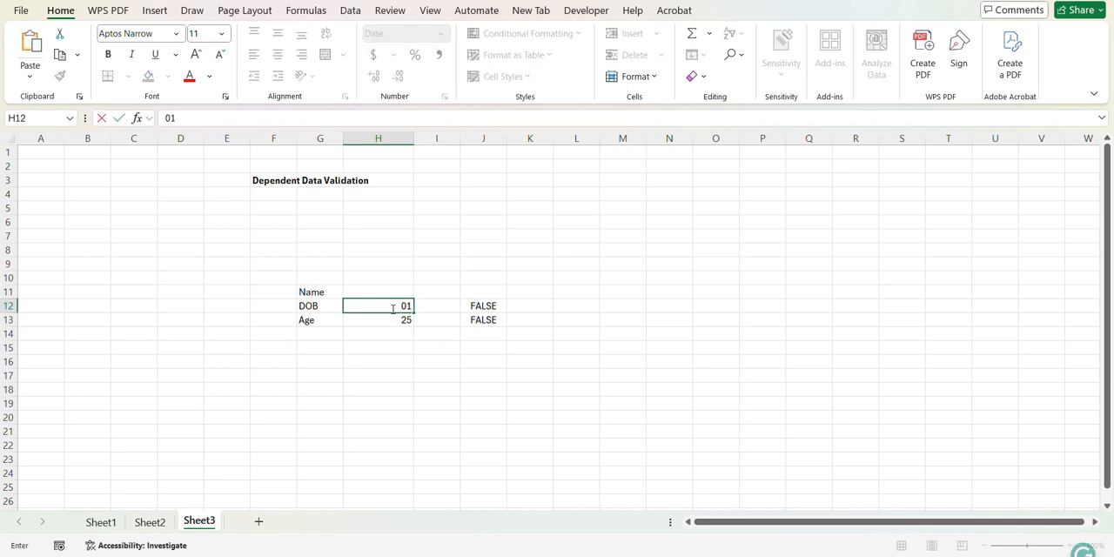
key(BackSpace)
key(BackSpace)
text(2024)
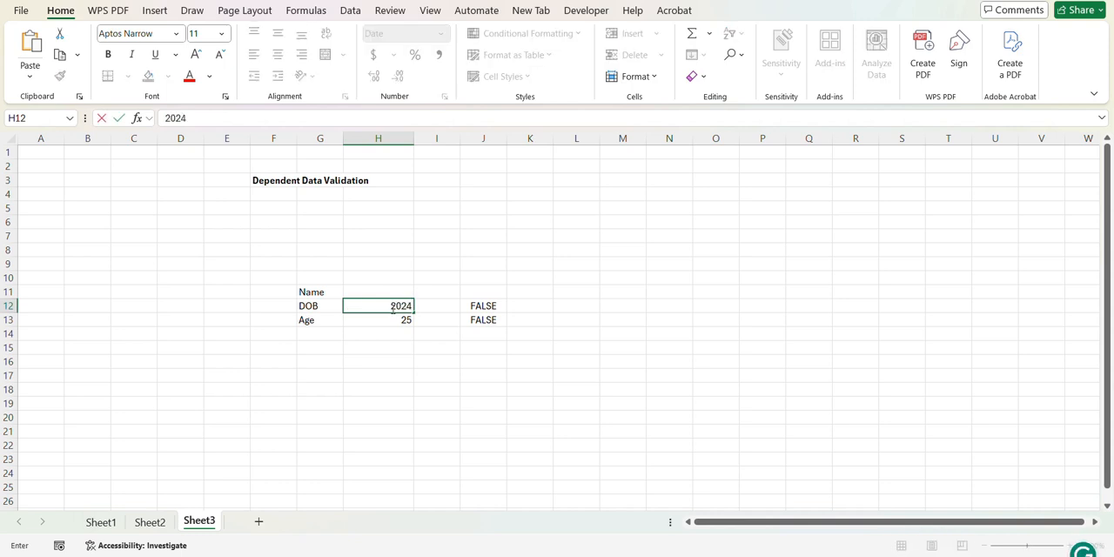
text(-05-01)
key(Return)
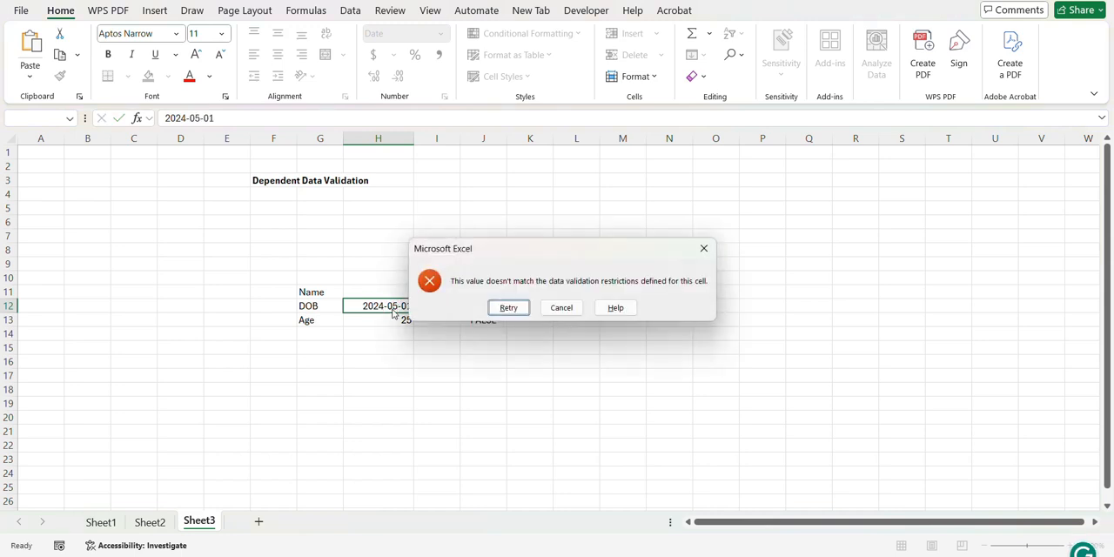
click(561, 307)
Step: Test the Age validation by trying to change H13 to 5 while the Name cell is empty
click(402, 320)
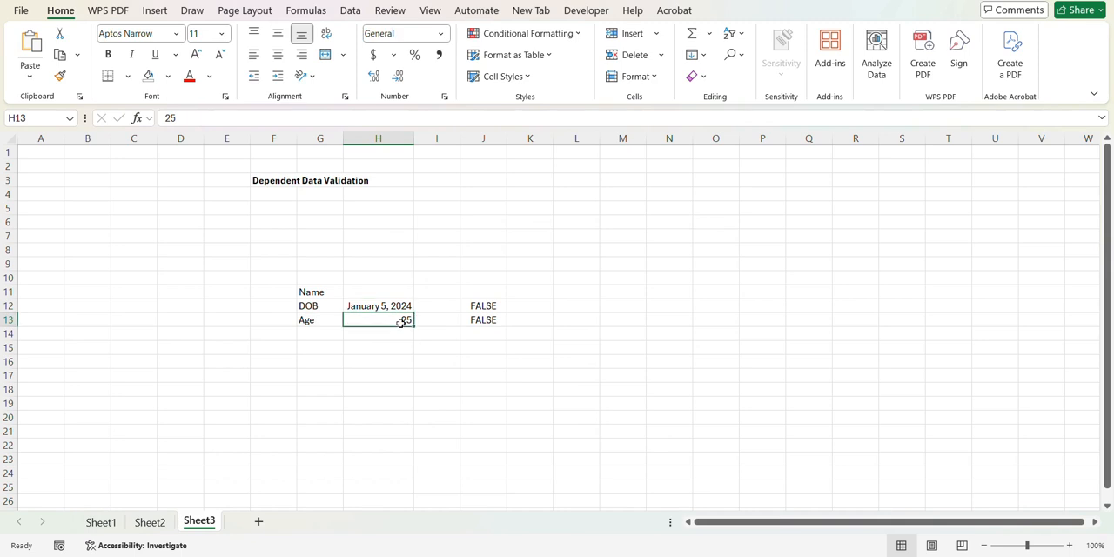
text(5)
key(Return)
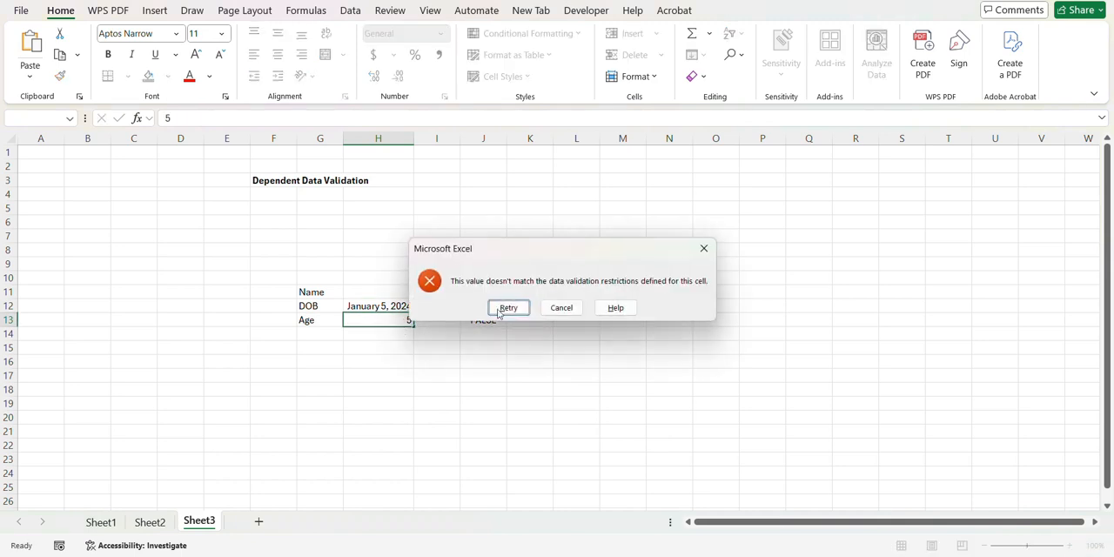
click(559, 306)
click(355, 288)
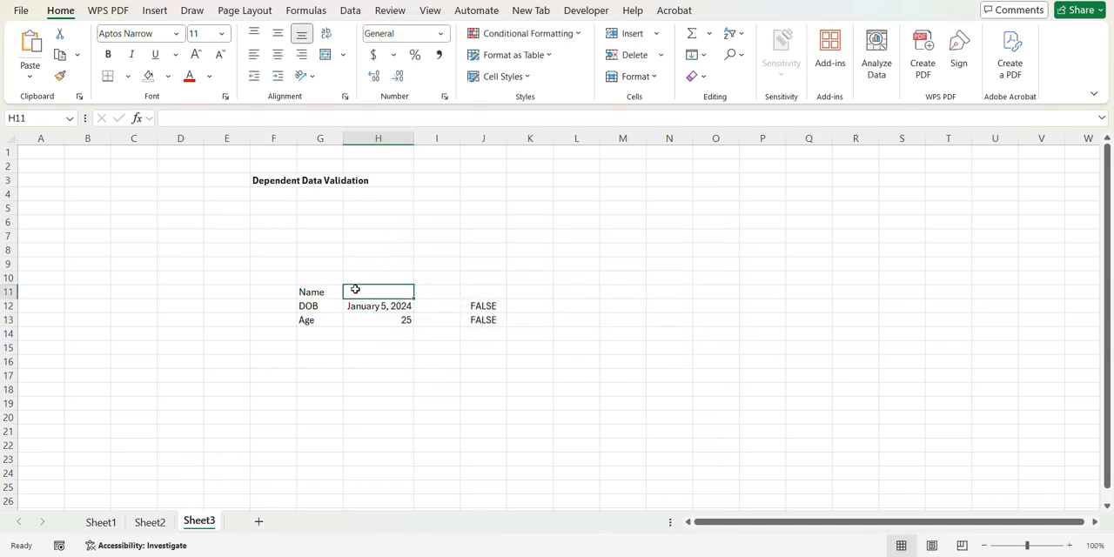
click(261, 180)
drag(261, 180, 388, 193)
click(383, 192)
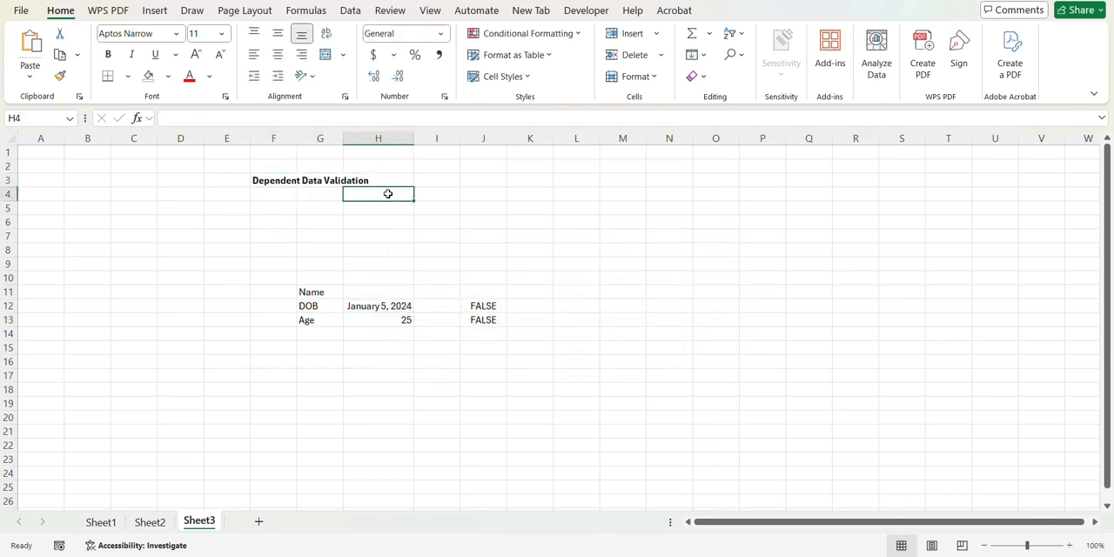
click(379, 290)
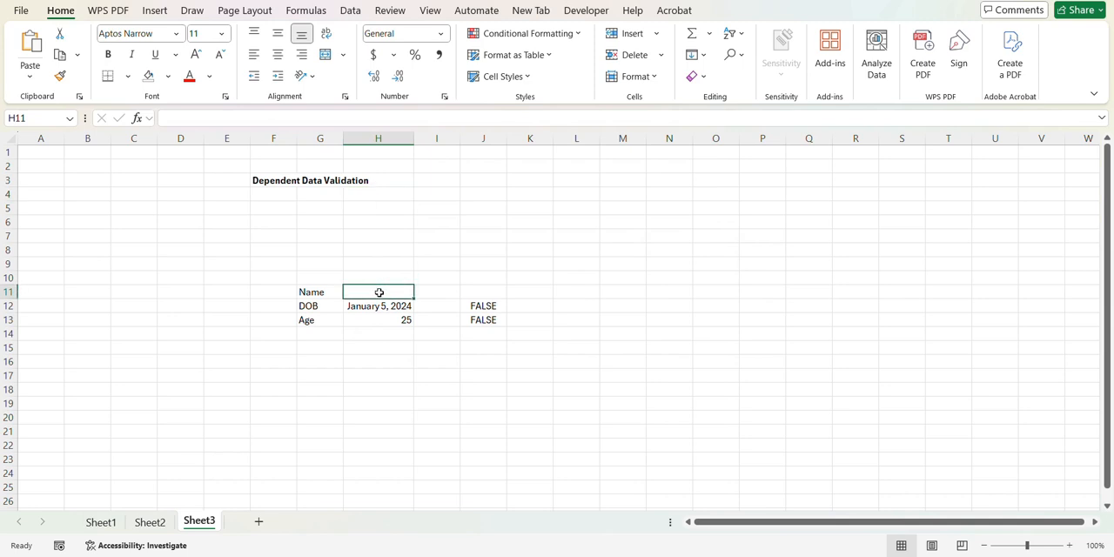
drag(365, 306, 368, 320)
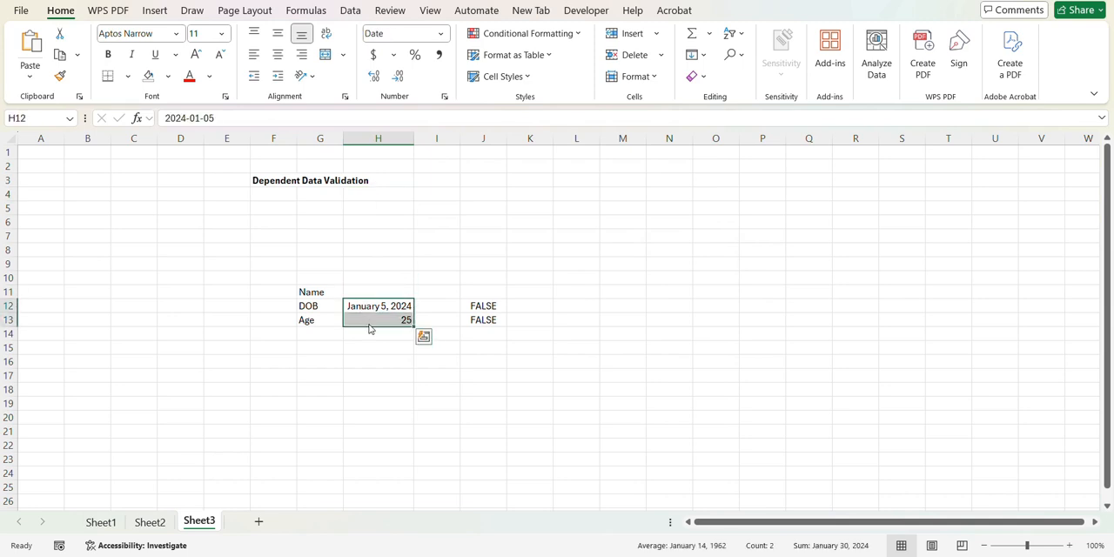